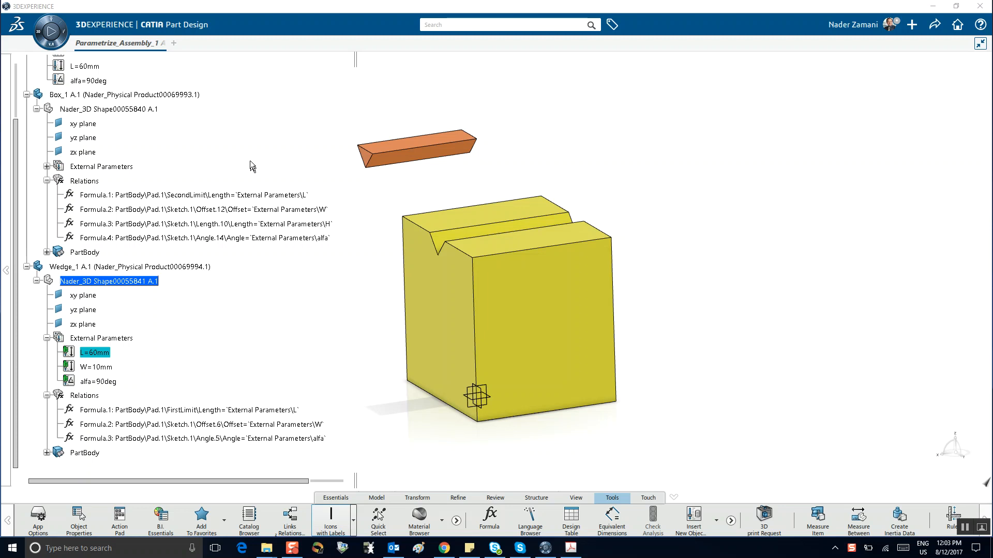
Open Snagit 13 Editor to examine the captured image of the Pad.1 formulas, and return to the CATIA assembly.
{"action": "scroll", "coordinate": [112, 160], "scroll_direction": "up", "scroll_amount": 3}
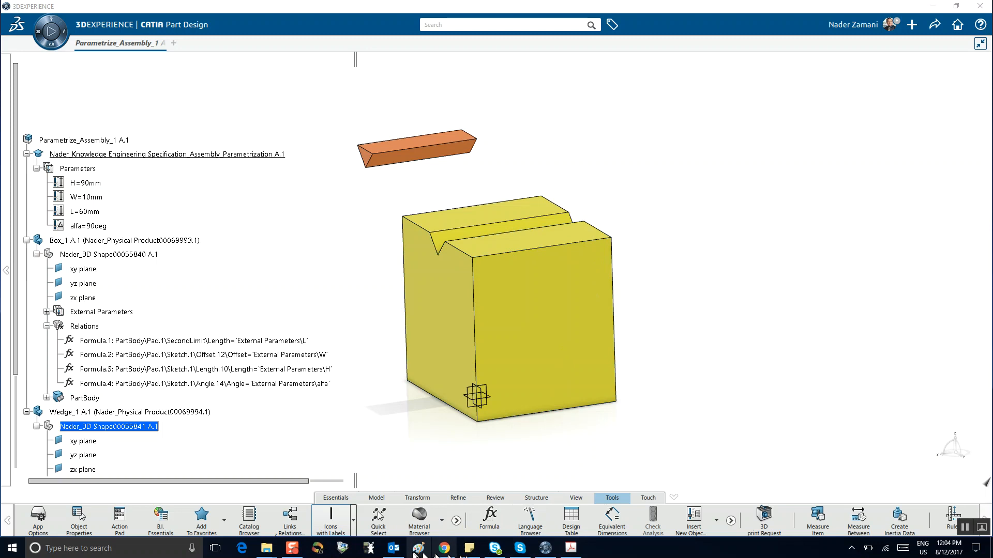
{"action": "mouse_move", "coordinate": [513, 548]}
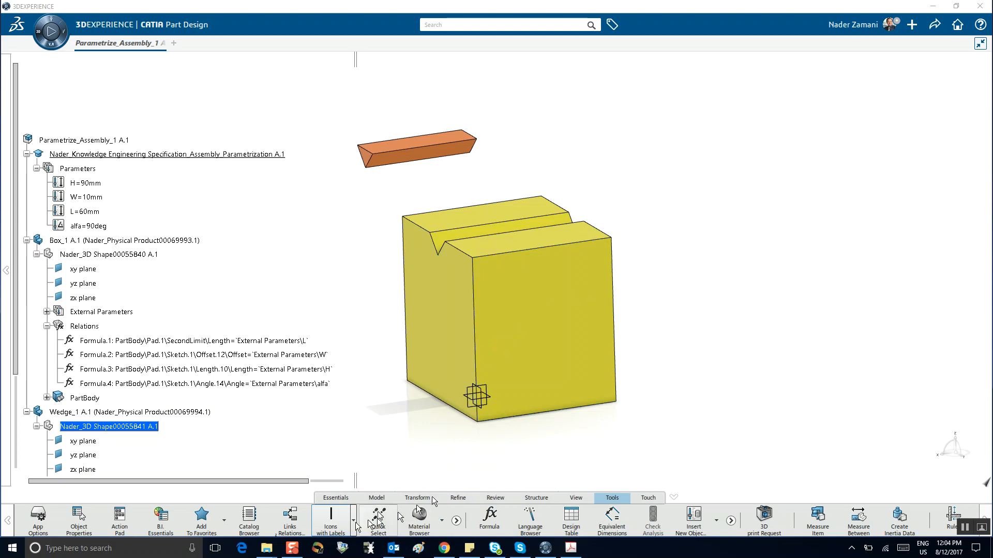
{"action": "left_click", "coordinate": [936, 7]}
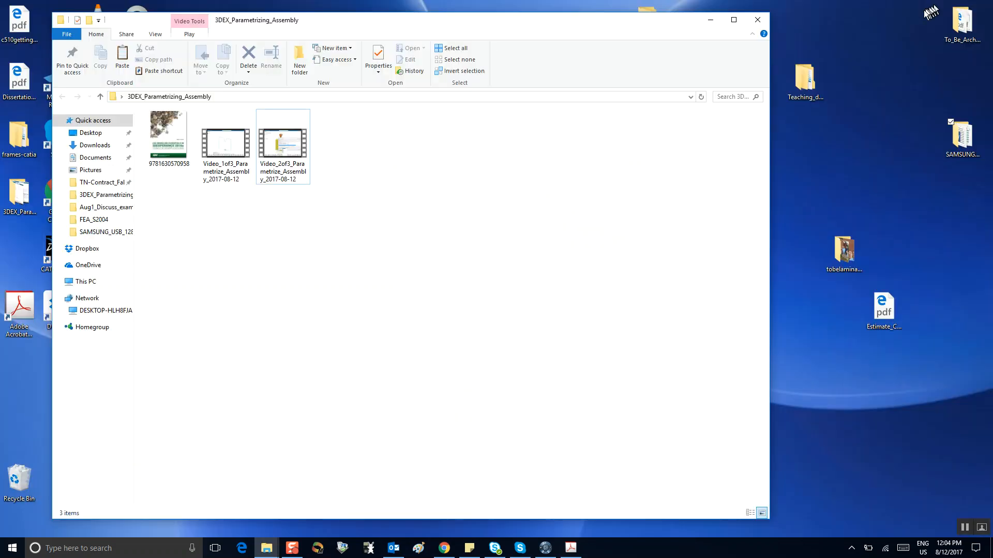
{"action": "left_click", "coordinate": [4, 550]}
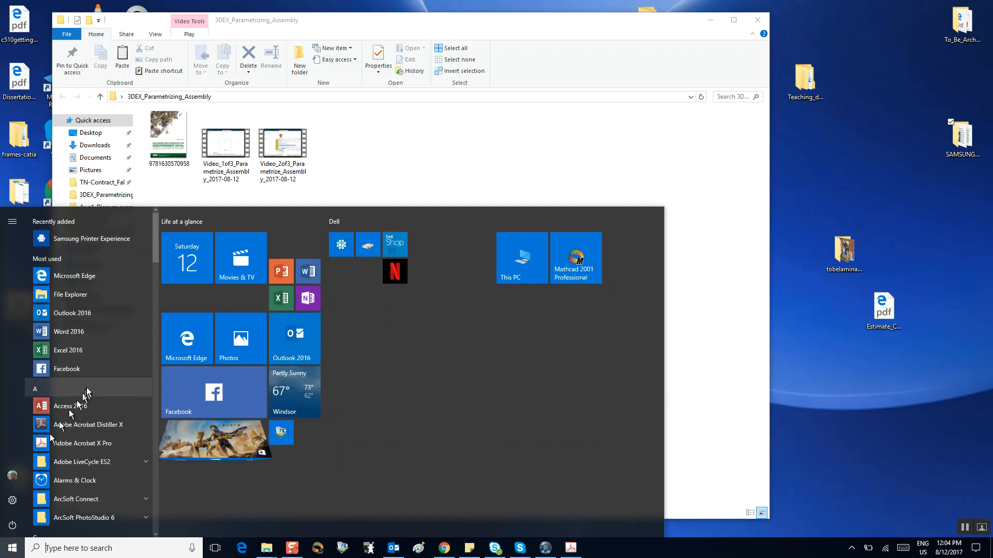
{"action": "left_click", "coordinate": [63, 549]}
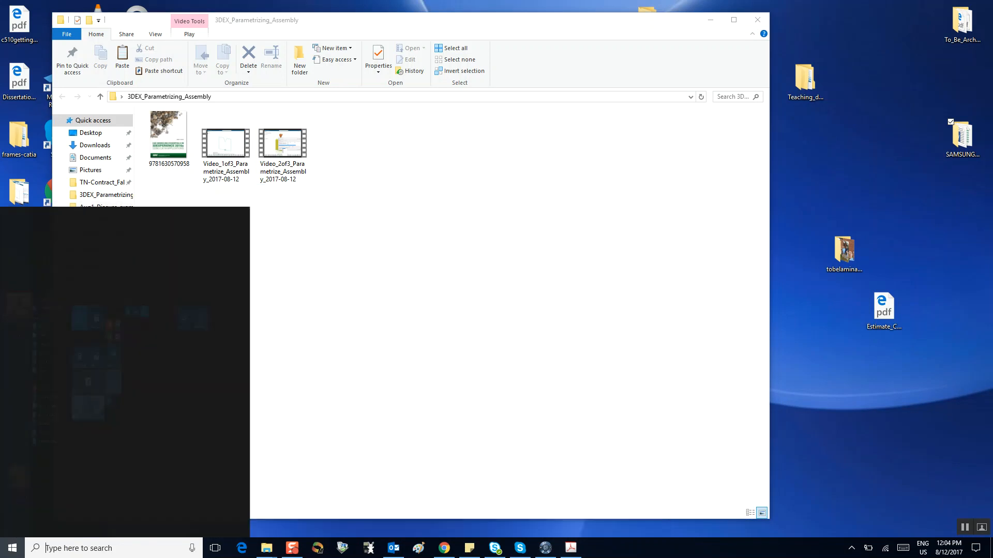
{"action": "type", "text": "sn"}
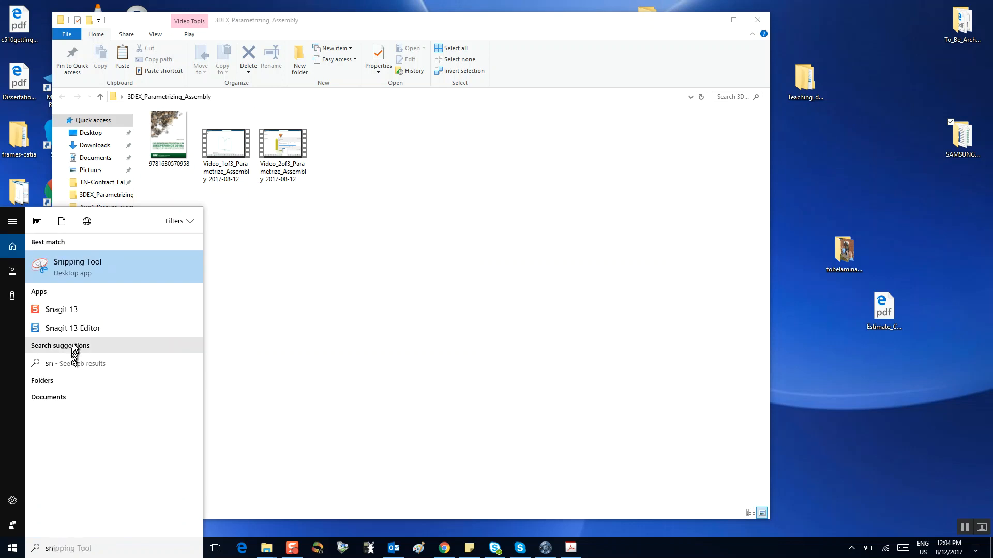
{"action": "left_click", "coordinate": [81, 331]}
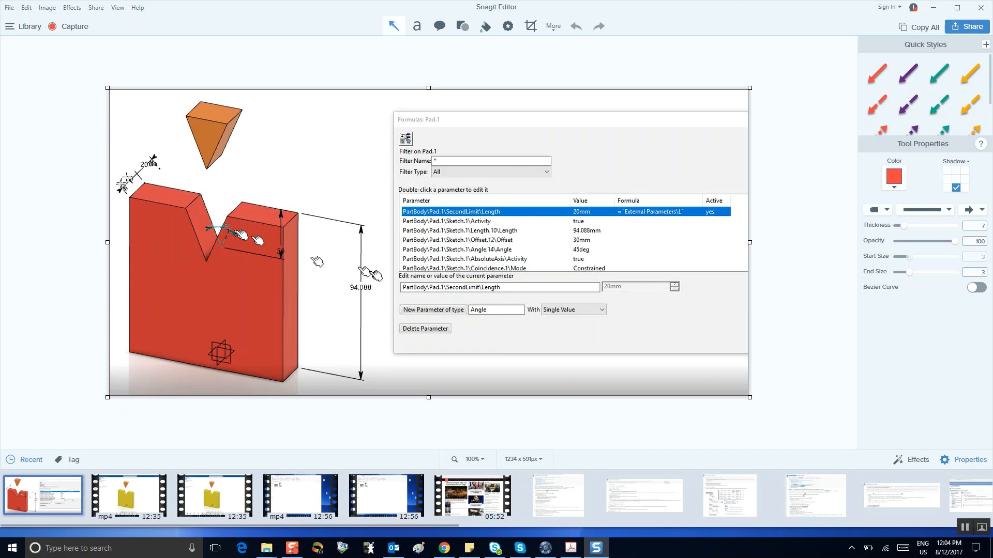
{"action": "left_click", "coordinate": [934, 7]}
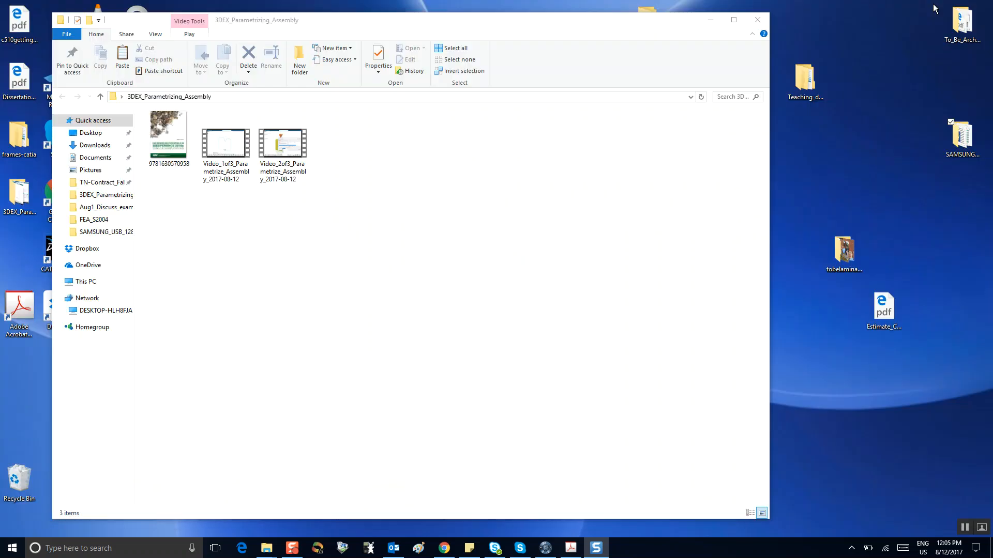
{"action": "left_click", "coordinate": [546, 548]}
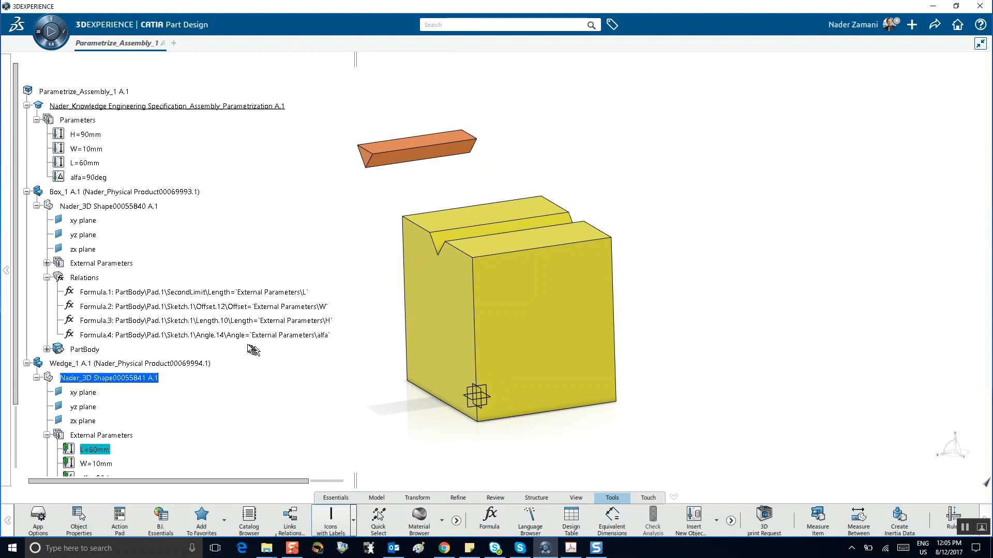
Inspect the definition of Formula.1, which drives the second limit length of Box_1's pad.
{"action": "scroll", "coordinate": [251, 349], "scroll_direction": "down", "scroll_amount": 3}
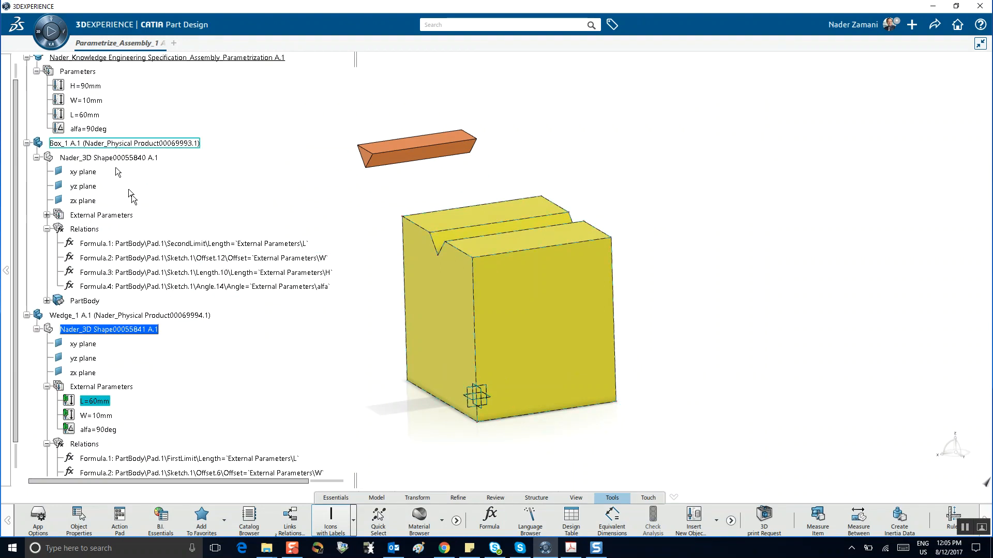
{"action": "left_click", "coordinate": [185, 245]}
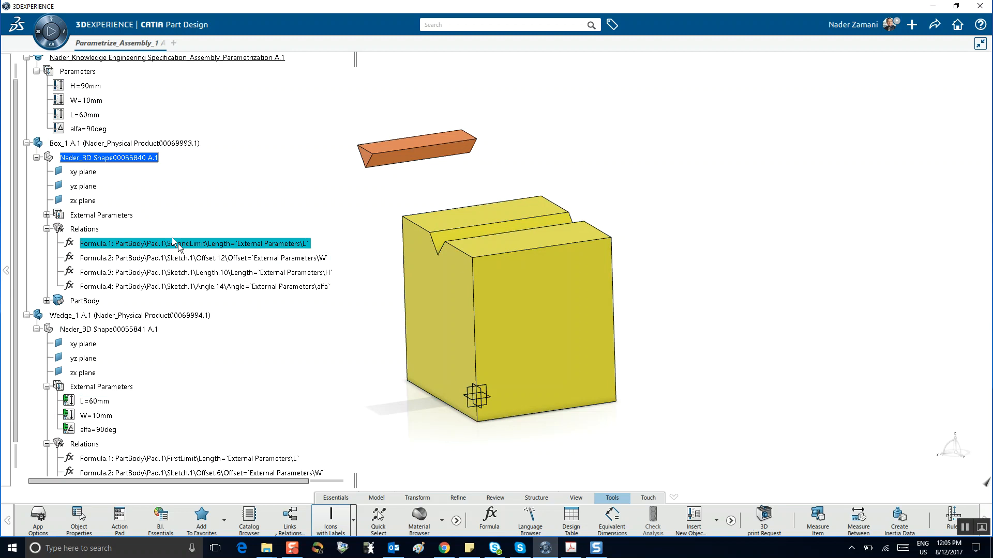
{"action": "double_click", "coordinate": [199, 245]}
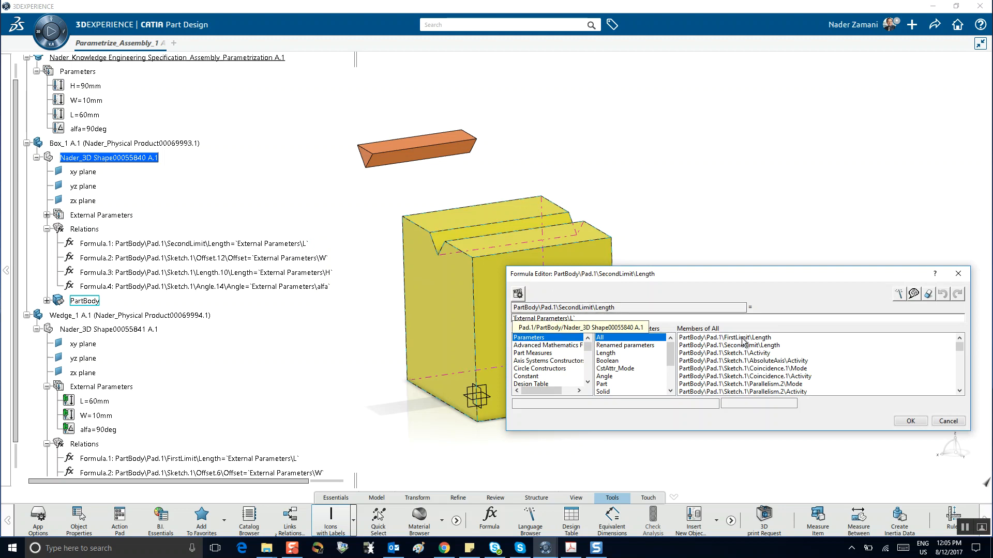
{"action": "left_click", "coordinate": [914, 421]}
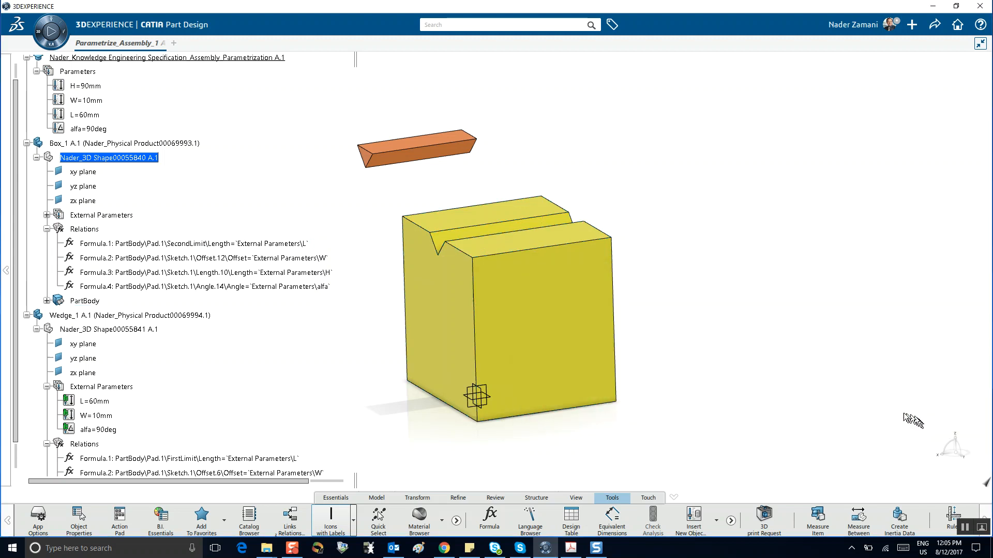
Delete Formula.1, the second limit length formula, from Box_1's relations.
{"action": "right_click", "coordinate": [193, 244]}
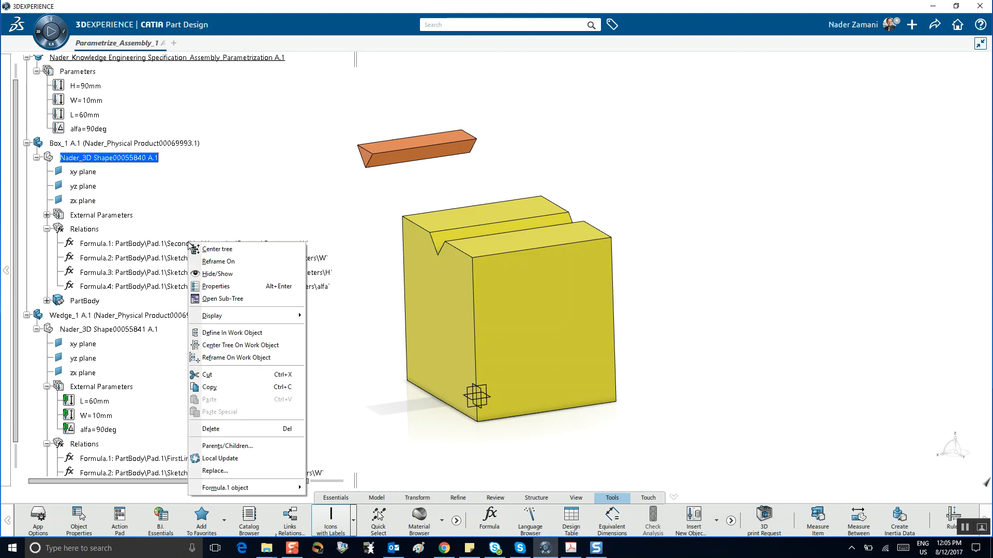
{"action": "left_click", "coordinate": [160, 247]}
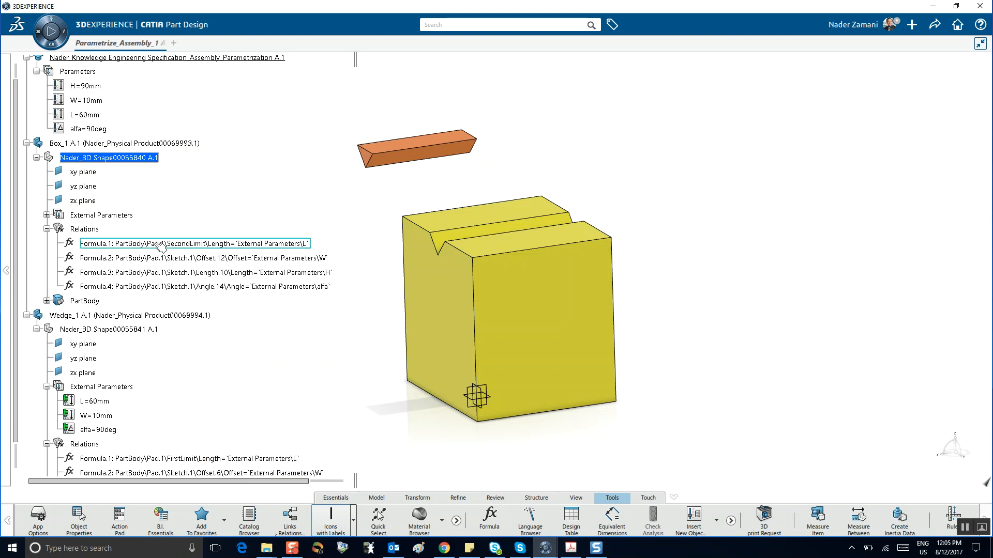
{"action": "right_click", "coordinate": [161, 246]}
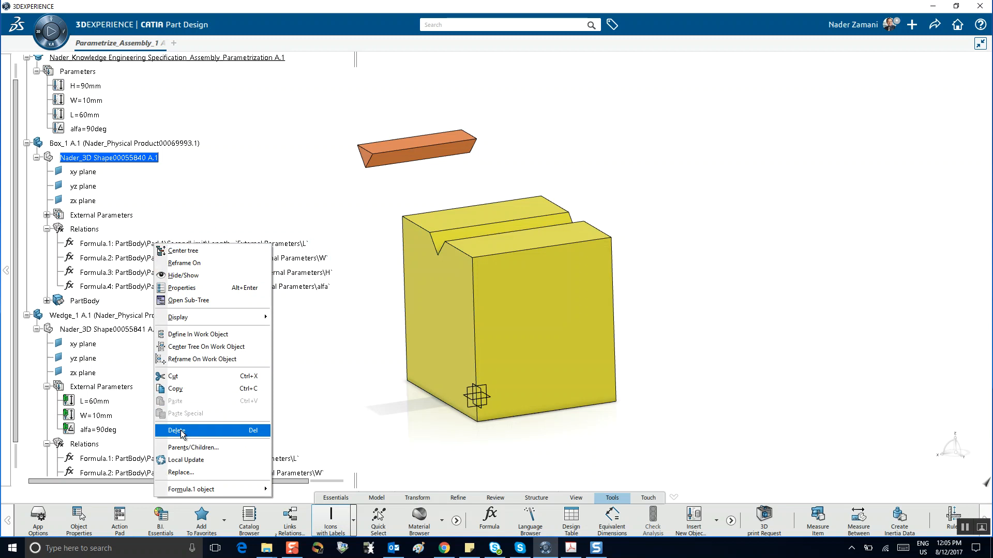
{"action": "left_click", "coordinate": [178, 431]}
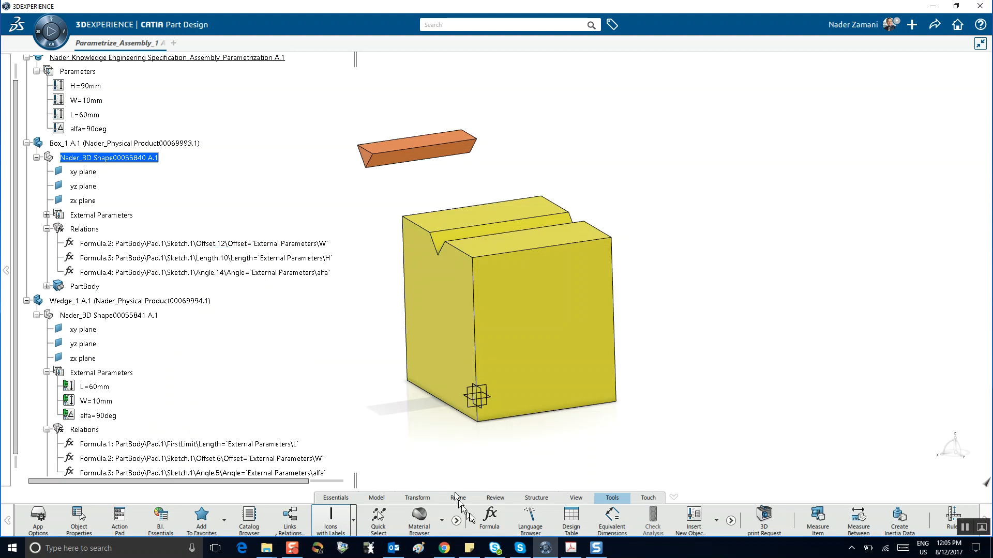
Add a formula linking the FirstLimit length of Box_1's Pad.1 to the assembly parameter L, with automatic update.
{"action": "left_click", "coordinate": [489, 517]}
{"action": "middle_click_drag", "start_coordinate": [376, 270], "coordinate": [235, 258]}
{"action": "left_click", "coordinate": [412, 294]}
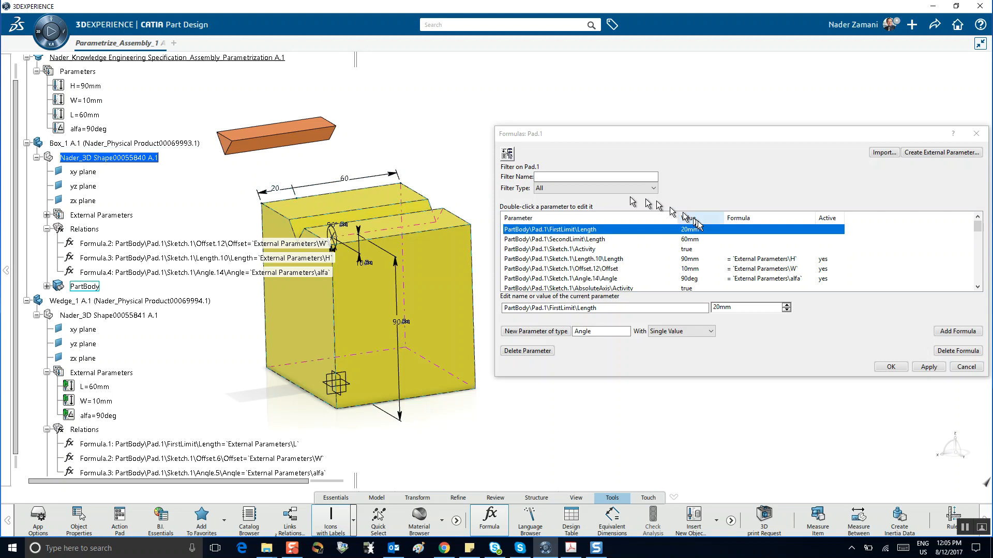
{"action": "left_click", "coordinate": [957, 332]}
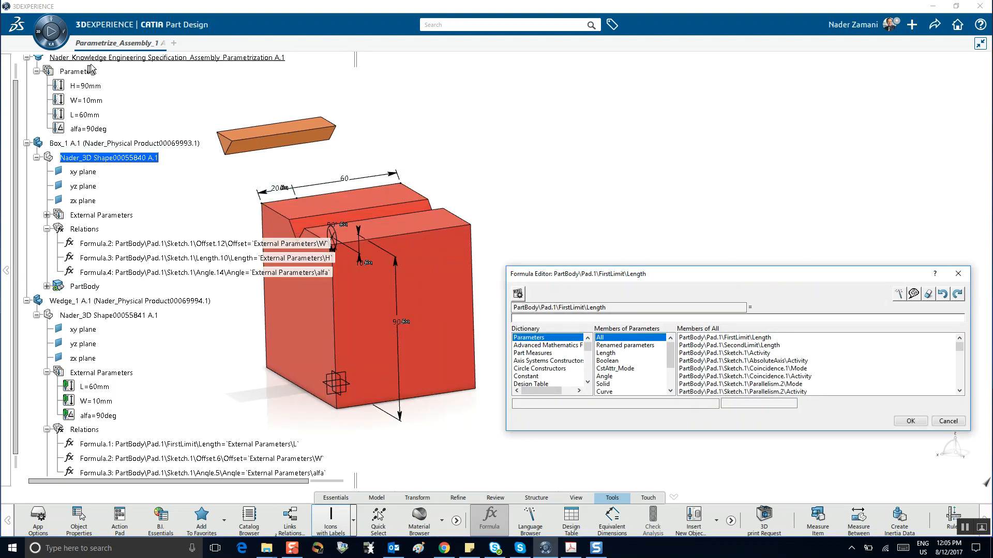
{"action": "left_click", "coordinate": [109, 59]}
{"action": "double_click", "coordinate": [738, 353]}
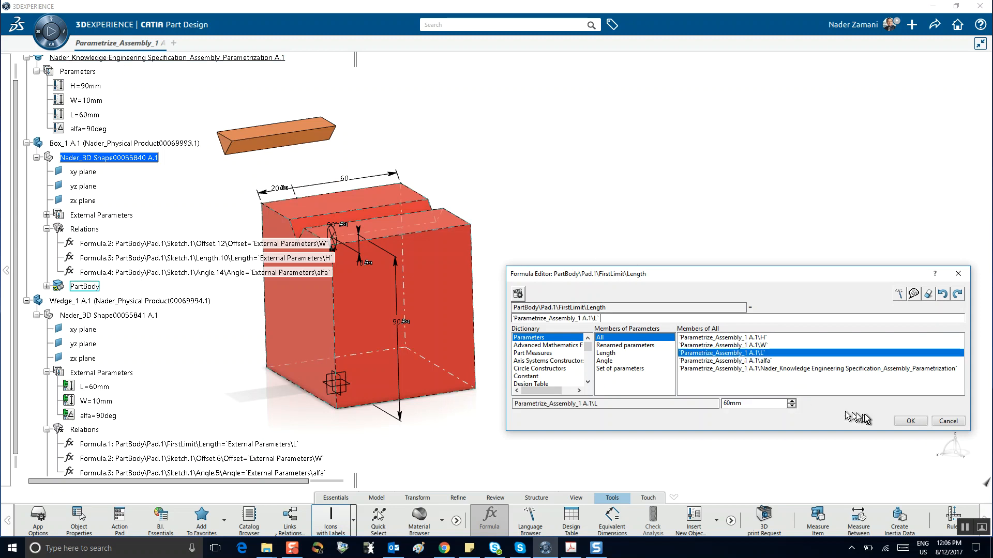
{"action": "left_click", "coordinate": [908, 421]}
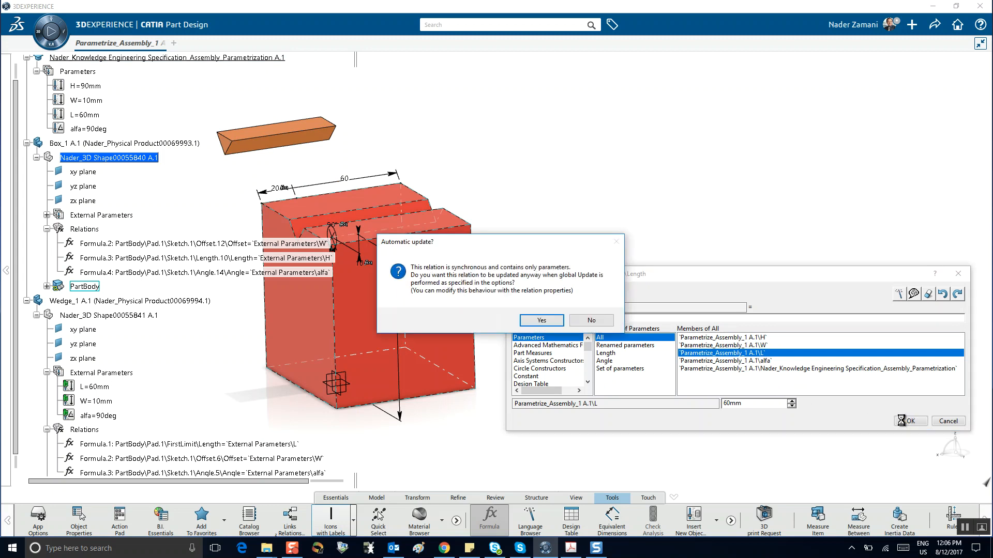
{"action": "left_click", "coordinate": [542, 320]}
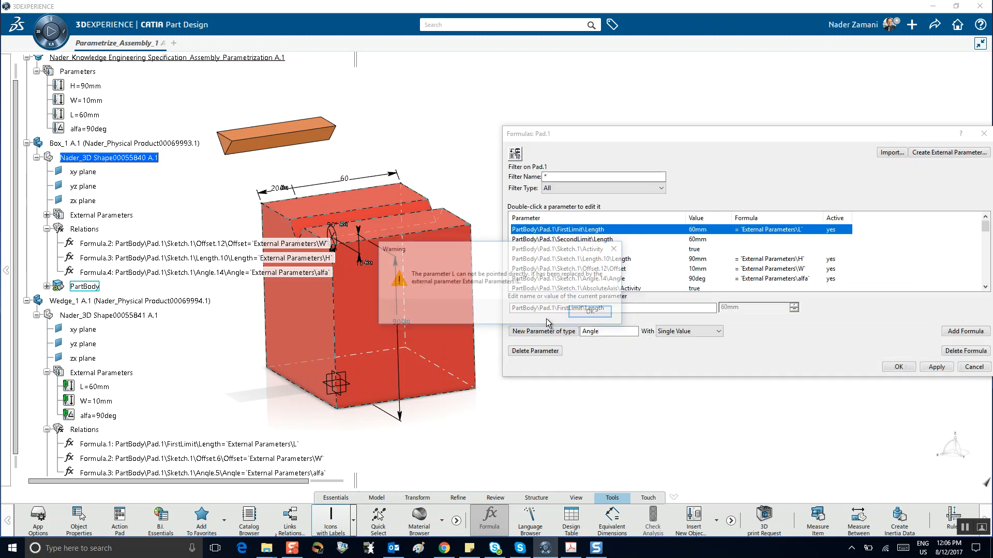
{"action": "left_click", "coordinate": [590, 314]}
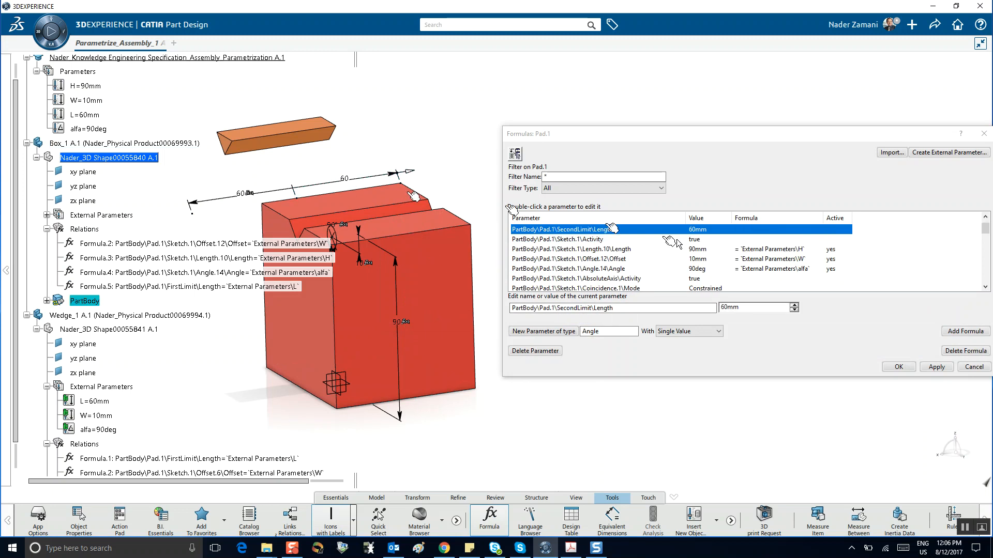
Set the SecondLimit length of Box_1's Pad.1 to 0 mm and apply the change.
{"action": "double_click", "coordinate": [752, 308]}
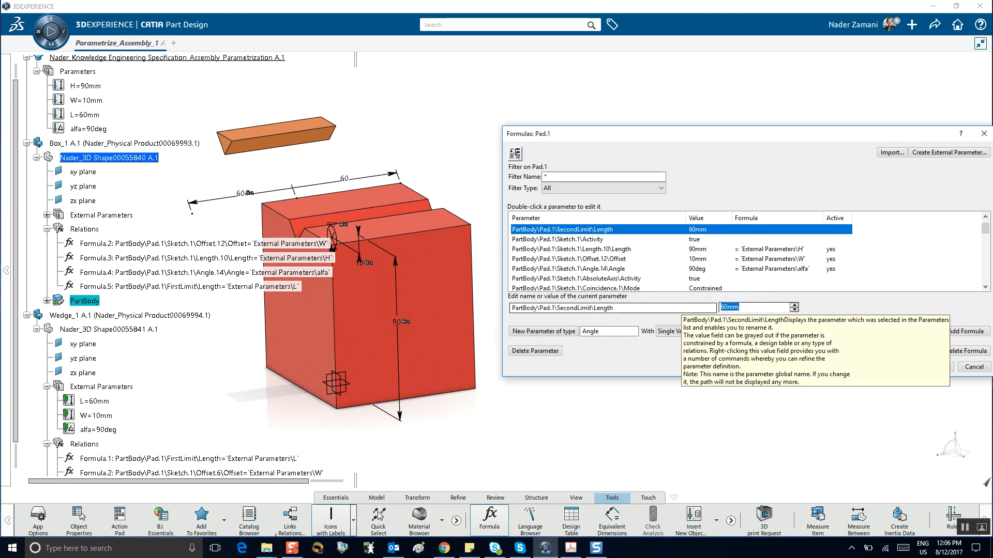
{"action": "type", "text": "0mm"}
{"action": "left_click", "coordinate": [936, 368]}
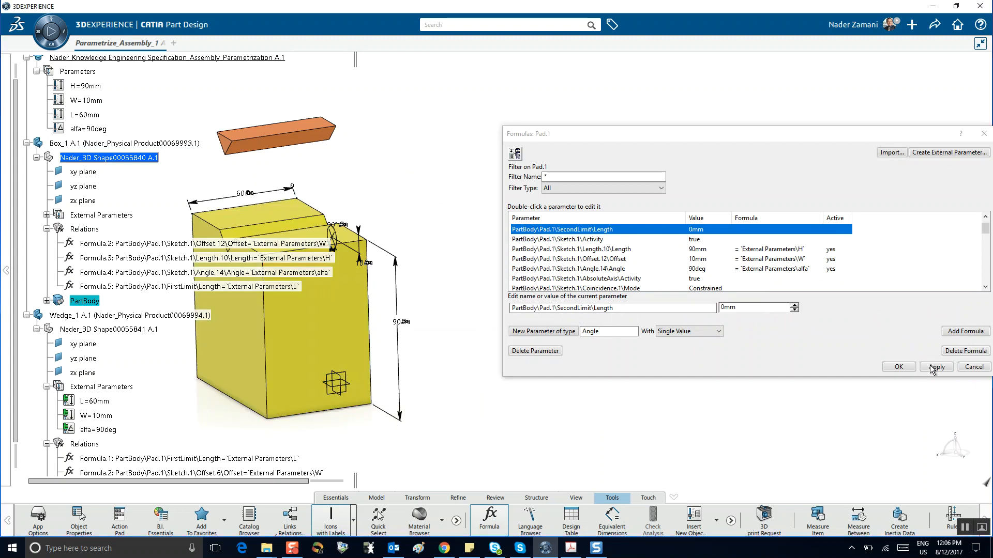
{"action": "left_click", "coordinate": [899, 367]}
{"action": "middle_click_drag", "start_coordinate": [483, 237], "coordinate": [735, 240]}
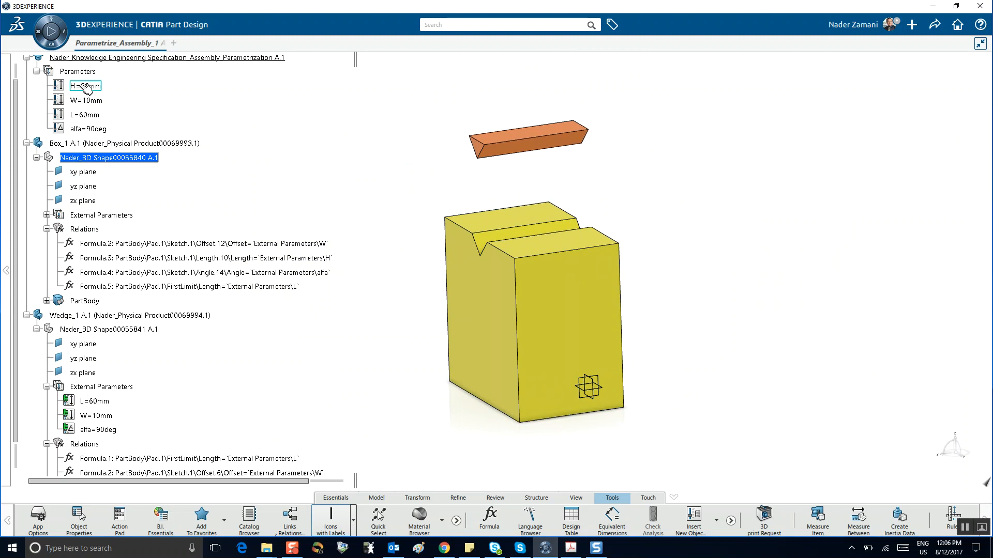
Set the assembly parameter L to 30 mm and update the whole assembly.
{"action": "double_click", "coordinate": [88, 118]}
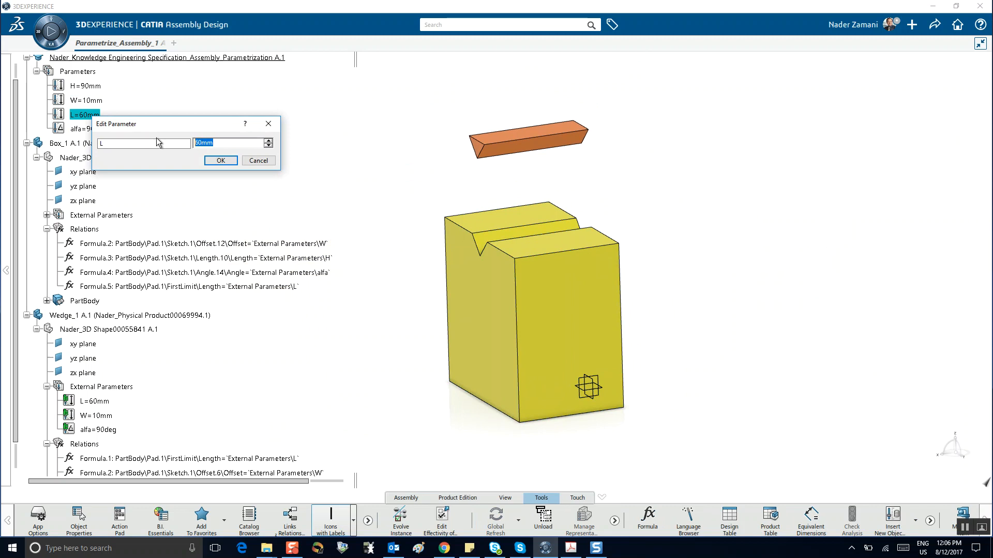
{"action": "type", "text": "30"}
{"action": "left_click", "coordinate": [220, 159]}
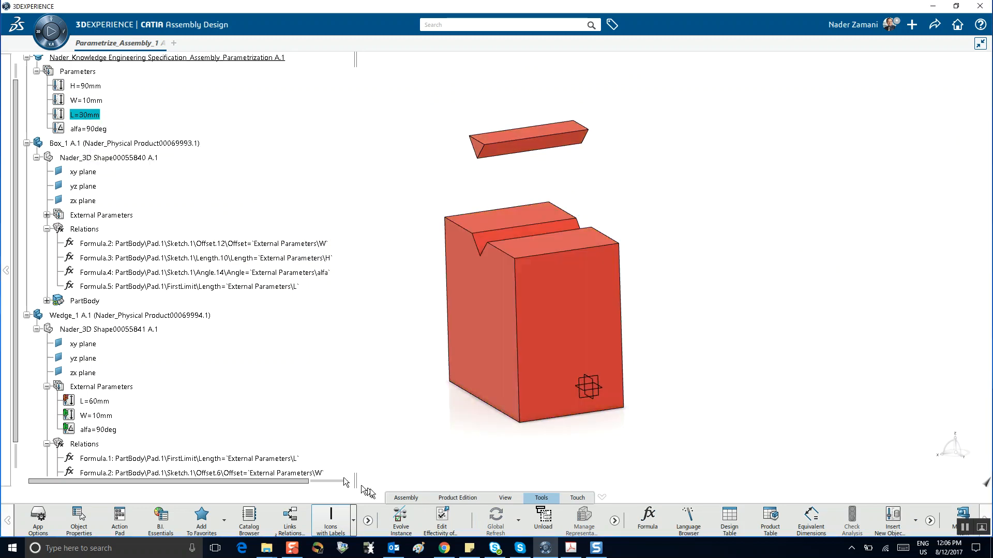
{"action": "left_click", "coordinate": [406, 497]}
{"action": "left_click", "coordinate": [278, 515]}
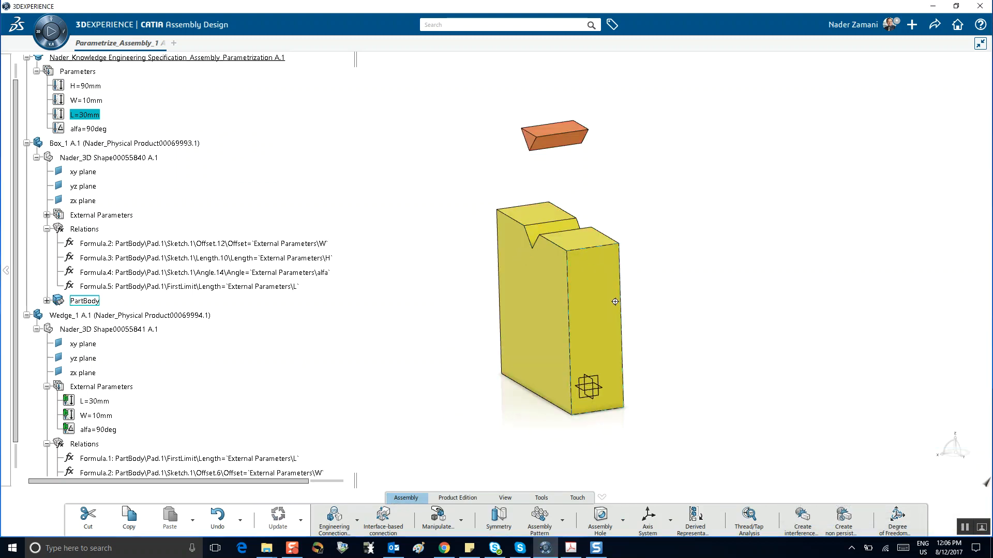
Anchor the box in the assembly with a Fix constraint.
{"action": "middle_click_drag", "start_coordinate": [615, 301], "coordinate": [505, 246]}
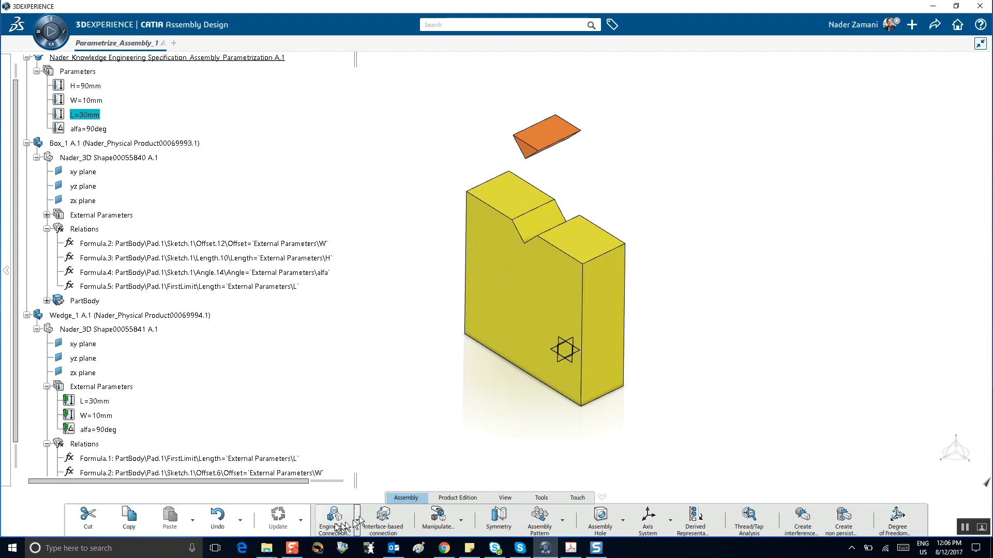
{"action": "left_click", "coordinate": [333, 520]}
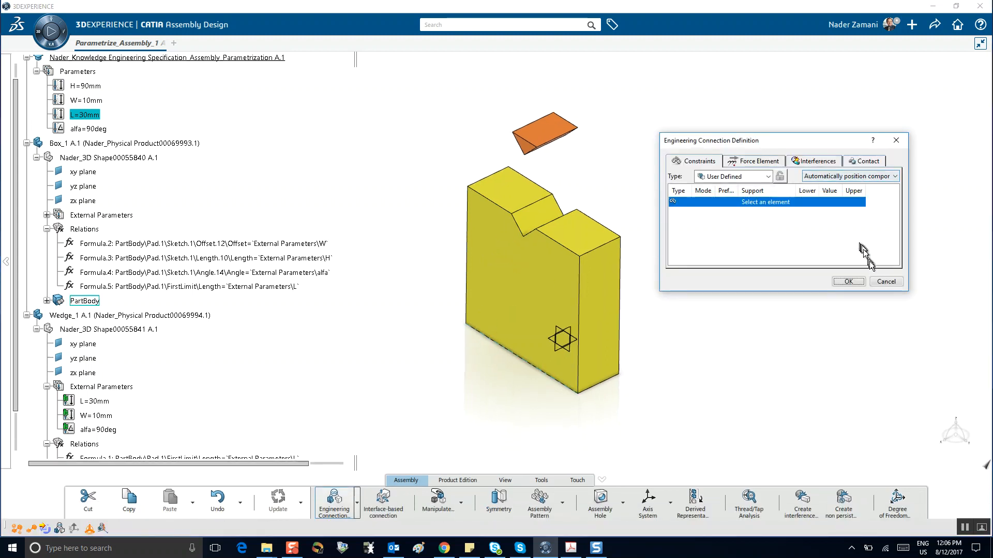
{"action": "left_click", "coordinate": [886, 282]}
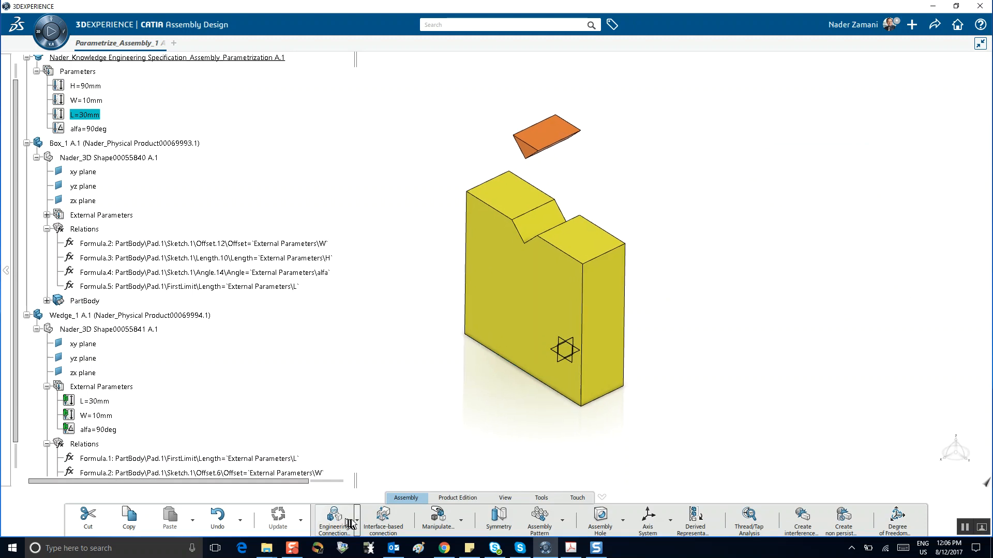
{"action": "left_click", "coordinate": [357, 520]}
{"action": "left_click", "coordinate": [355, 493]}
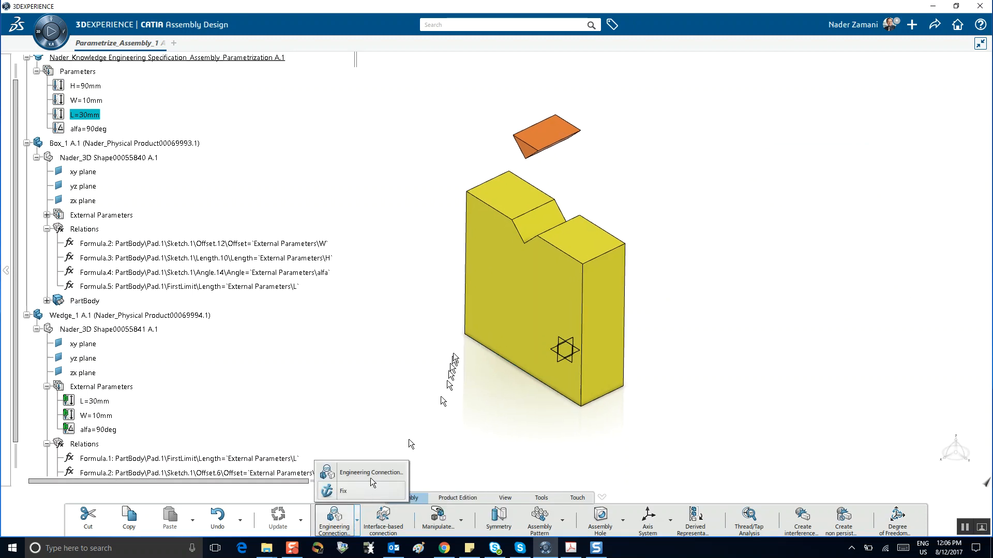
{"action": "left_click", "coordinate": [512, 295]}
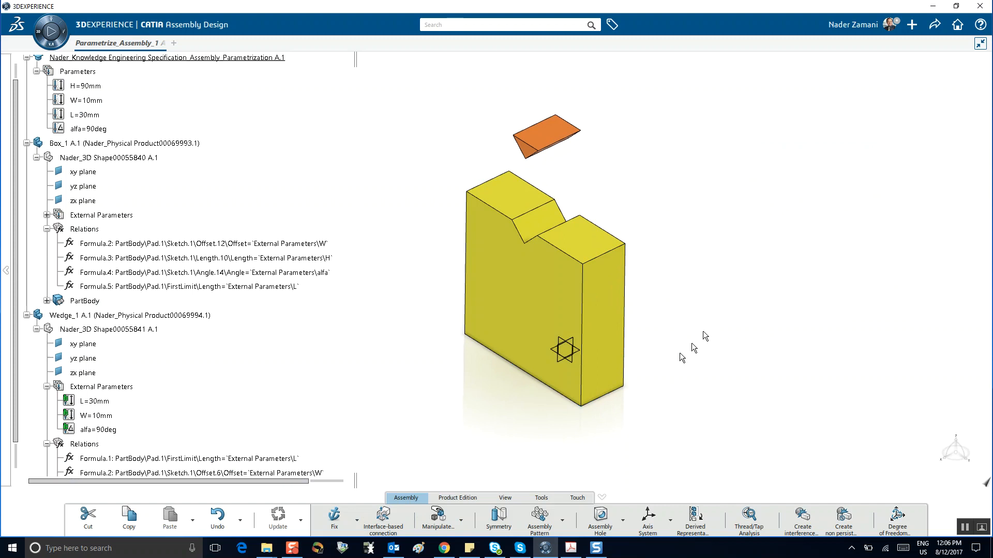
Create a planar engineering connection between the wedge's triangular front face and the box's notched front face, making "check no clash" a specification.
{"action": "left_click", "coordinate": [357, 520]}
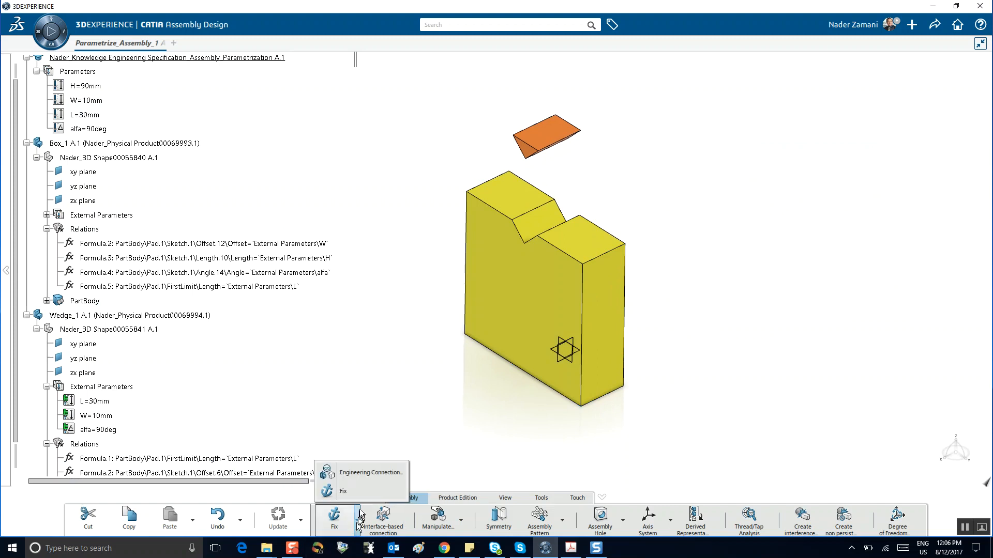
{"action": "left_click", "coordinate": [364, 481]}
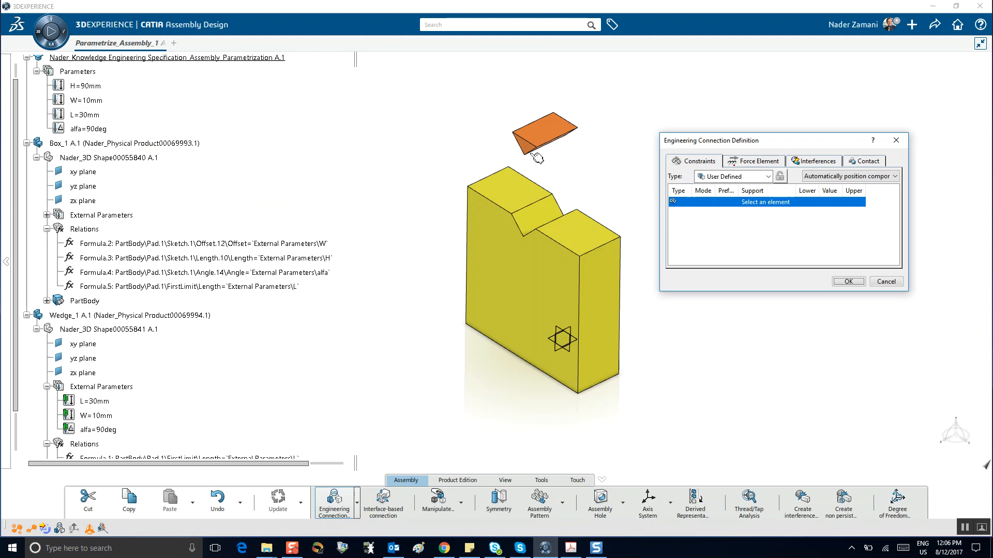
{"action": "left_click", "coordinate": [524, 147]}
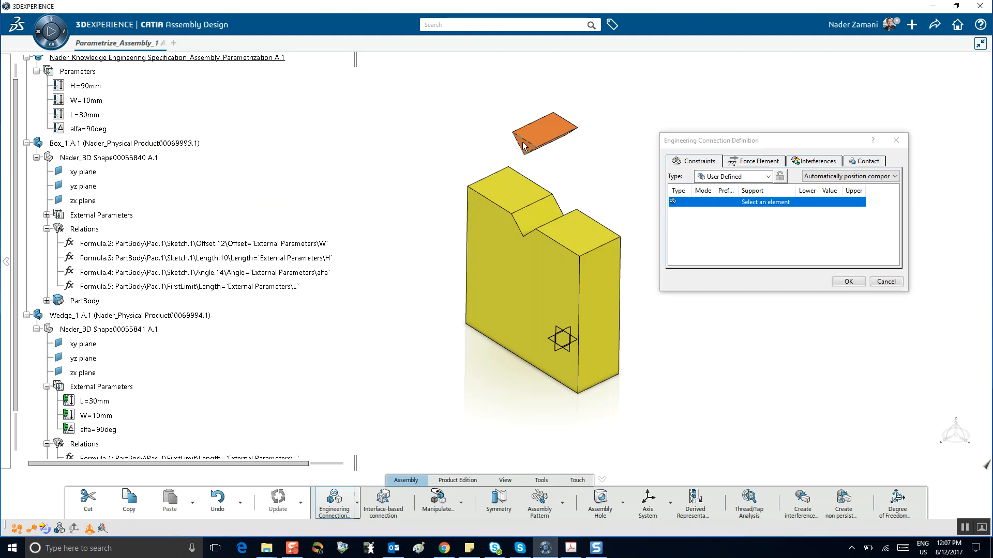
{"action": "left_click", "coordinate": [491, 243]}
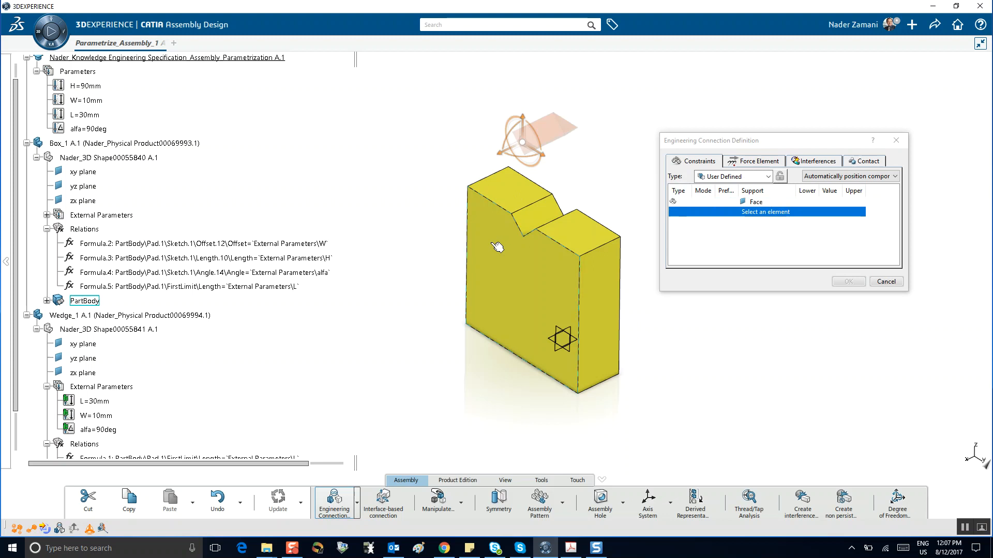
{"action": "left_click", "coordinate": [498, 247]}
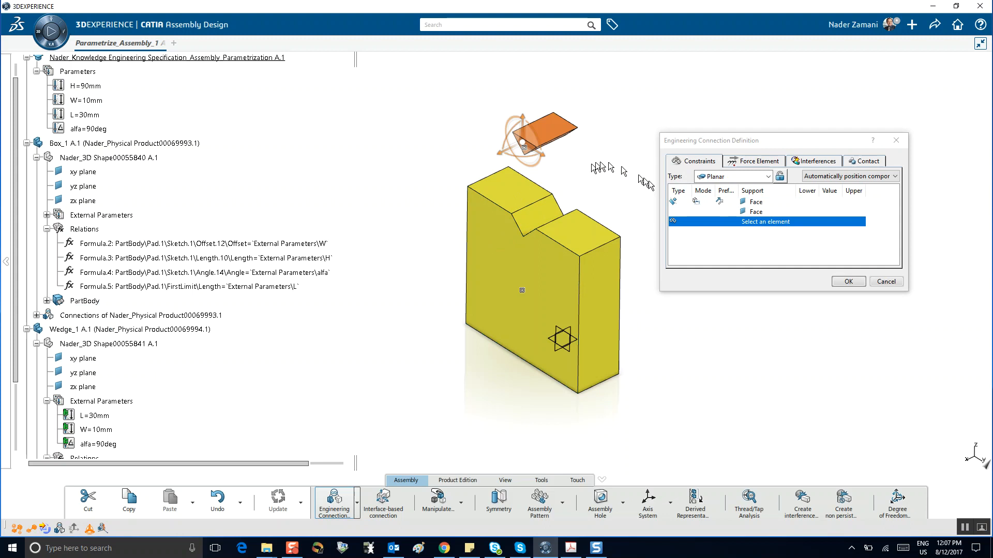
{"action": "left_click", "coordinate": [850, 283]}
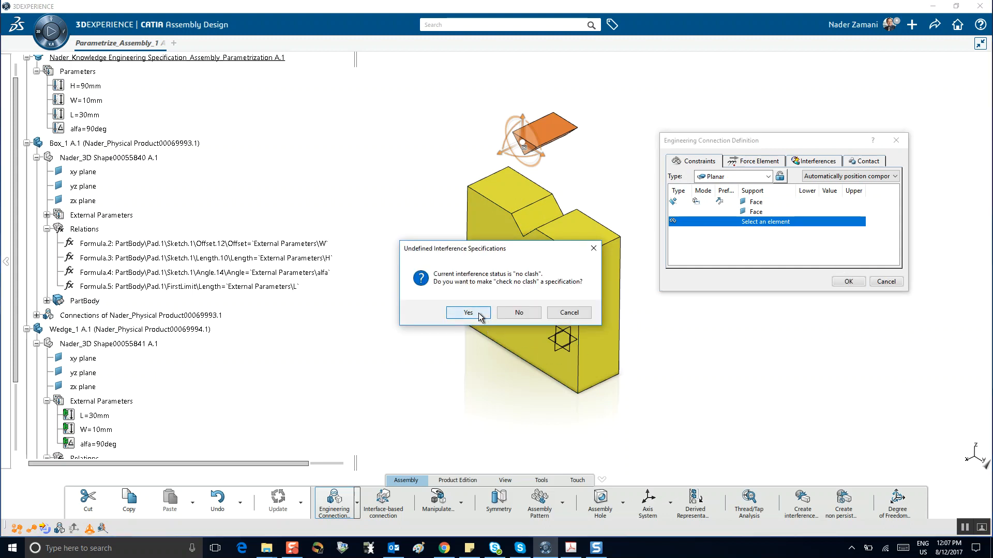
{"action": "left_click", "coordinate": [468, 313]}
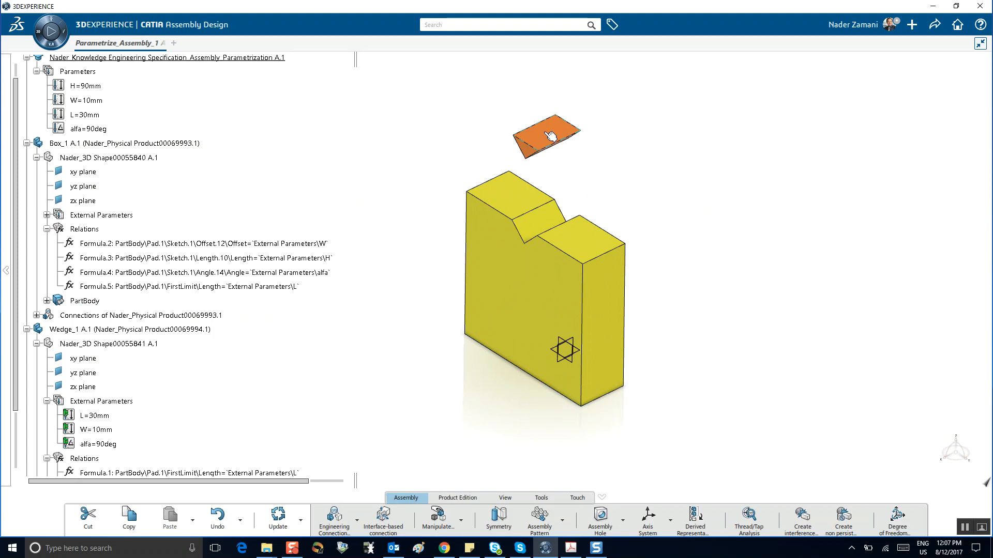
Enrich the existing connection Planar.1 with a constraint between the wedge's top face and the box's top face beside the notch.
{"action": "left_click", "coordinate": [334, 515]}
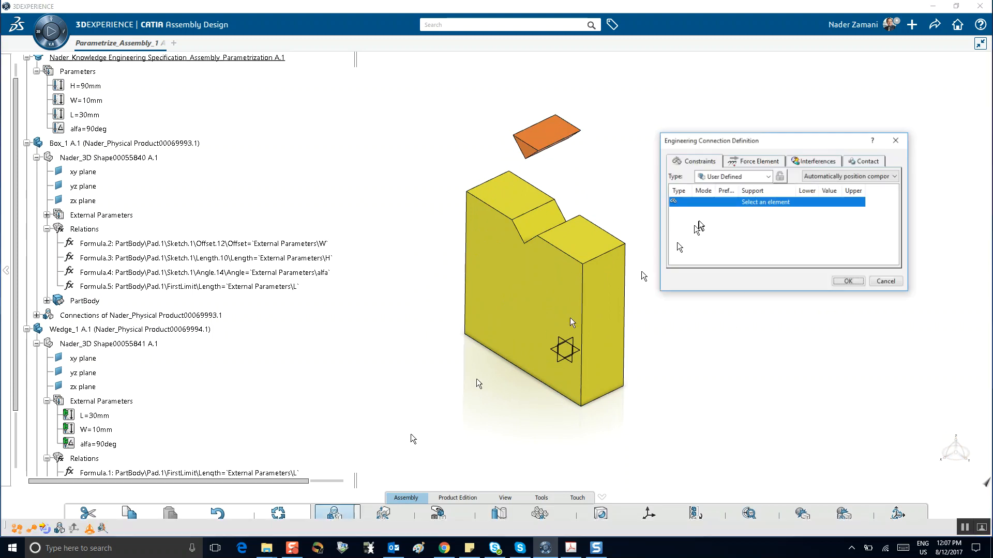
{"action": "left_click", "coordinate": [552, 131]}
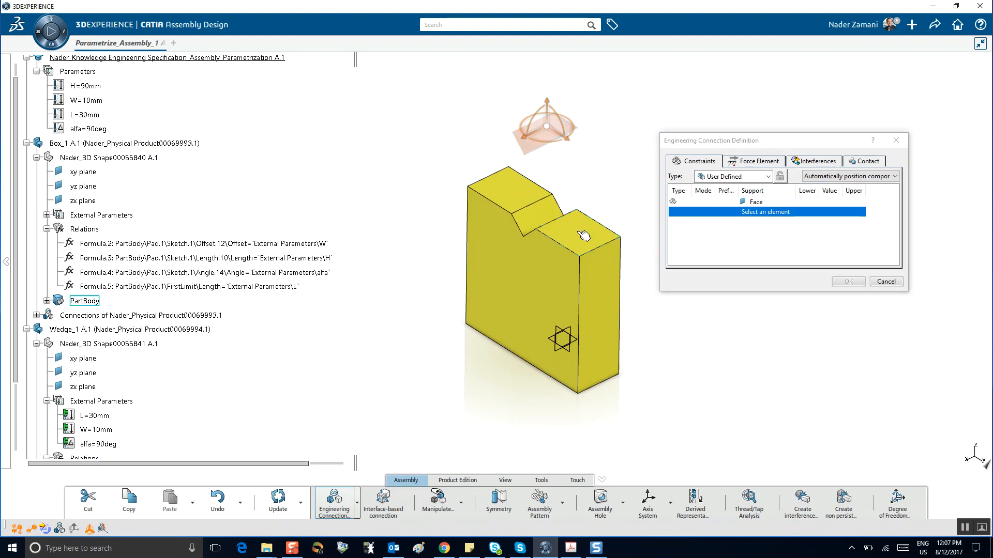
{"action": "left_click", "coordinate": [584, 236]}
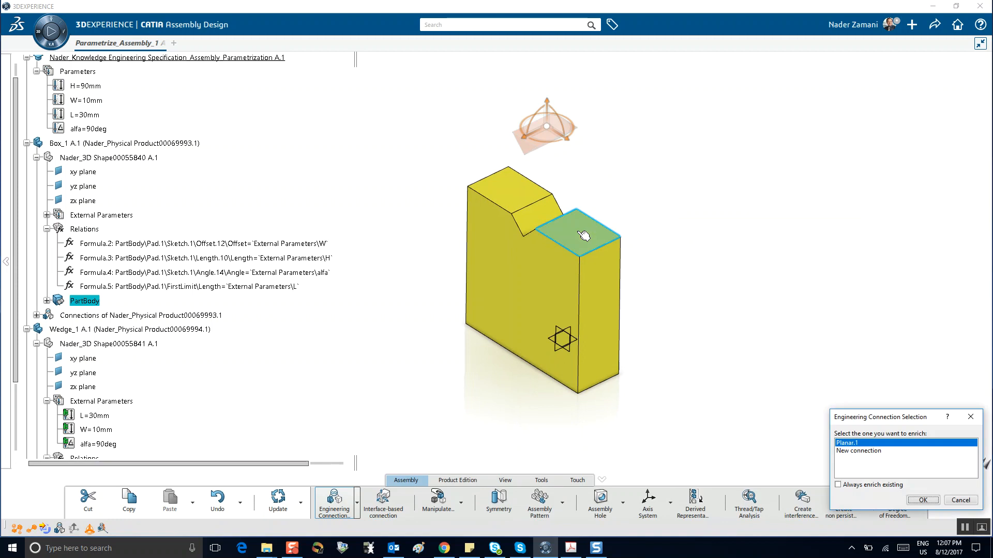
{"action": "left_click", "coordinate": [923, 500]}
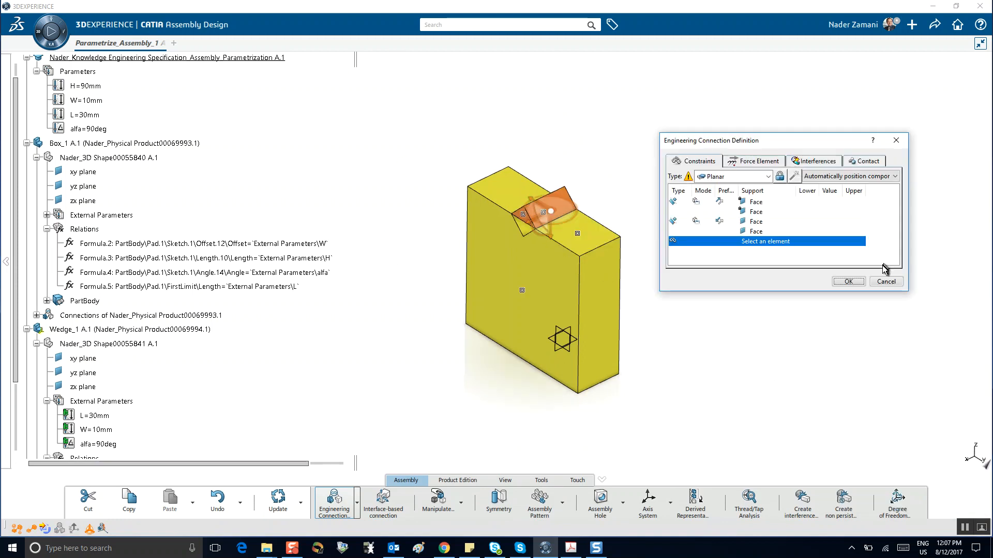
Set the orientation preference of the top-face constraint to Same and accept the connection despite its locked planar type.
{"action": "left_click", "coordinate": [718, 222]}
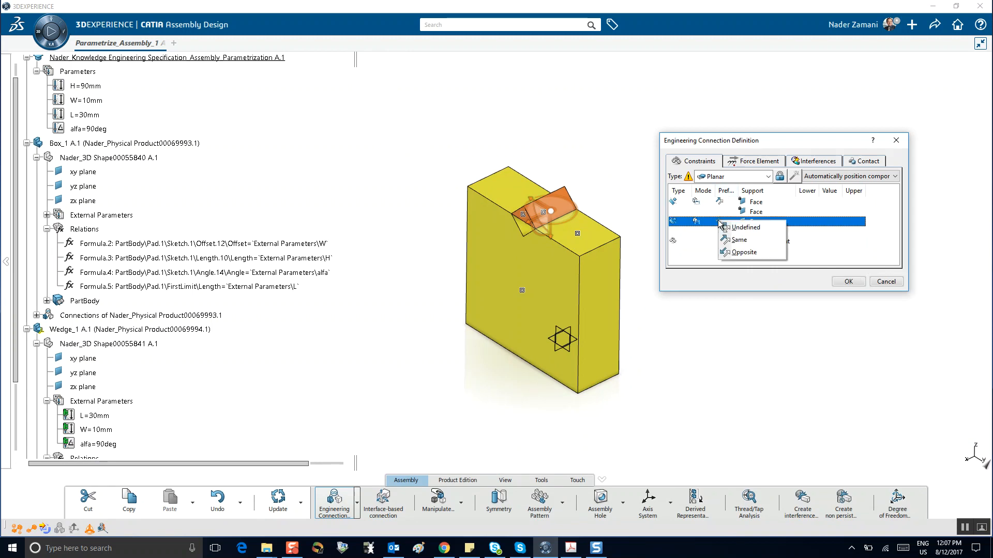
{"action": "left_click", "coordinate": [744, 252]}
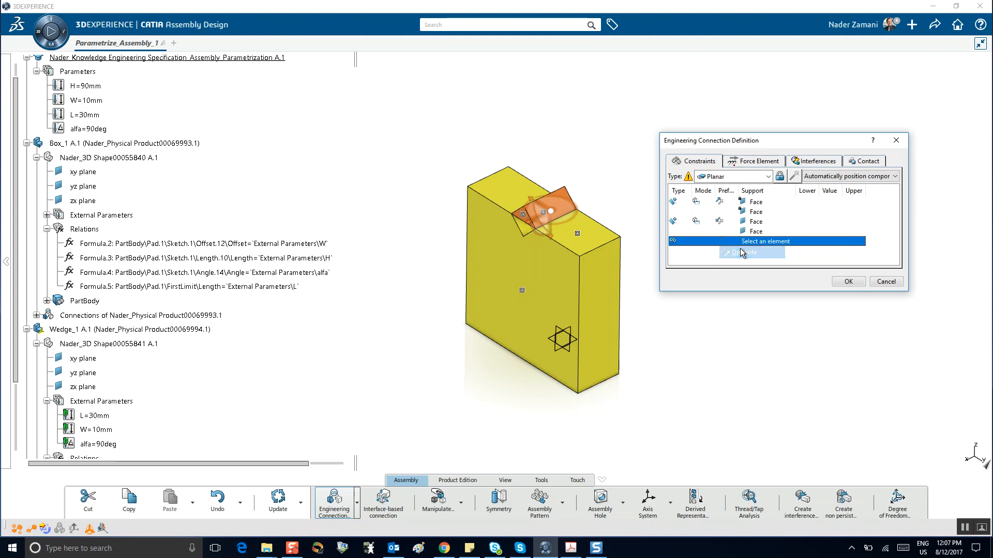
{"action": "left_click", "coordinate": [719, 221]}
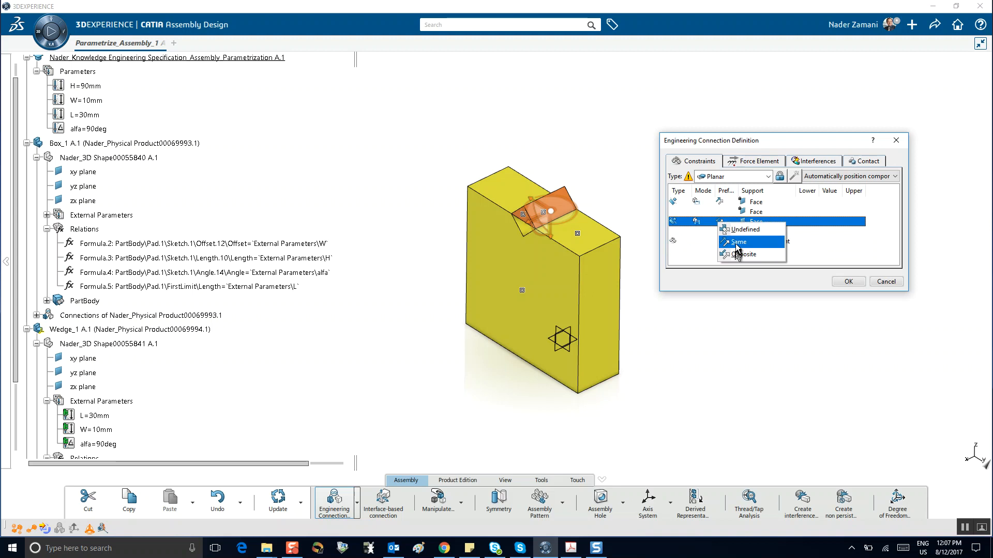
{"action": "left_click", "coordinate": [737, 242]}
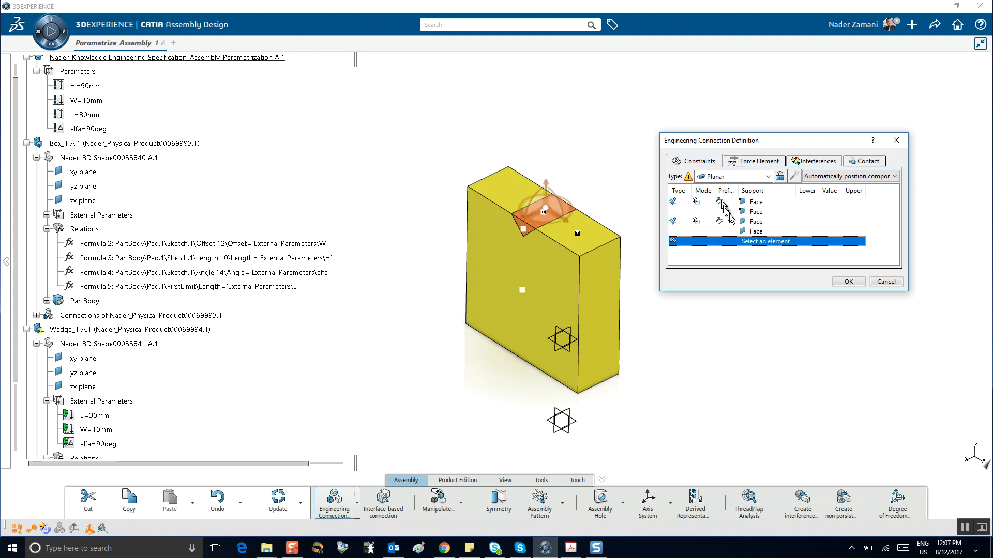
{"action": "left_click", "coordinate": [848, 282]}
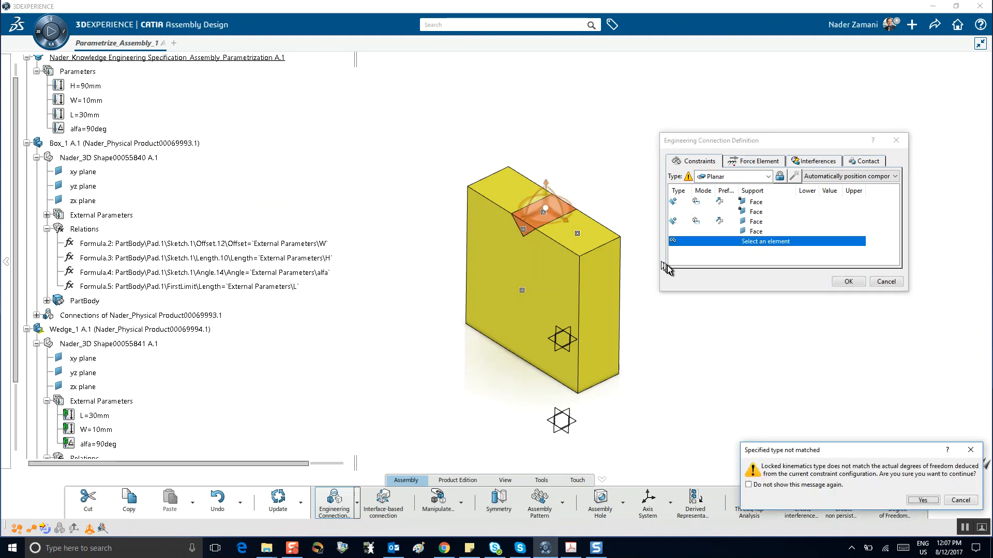
{"action": "left_click", "coordinate": [922, 500]}
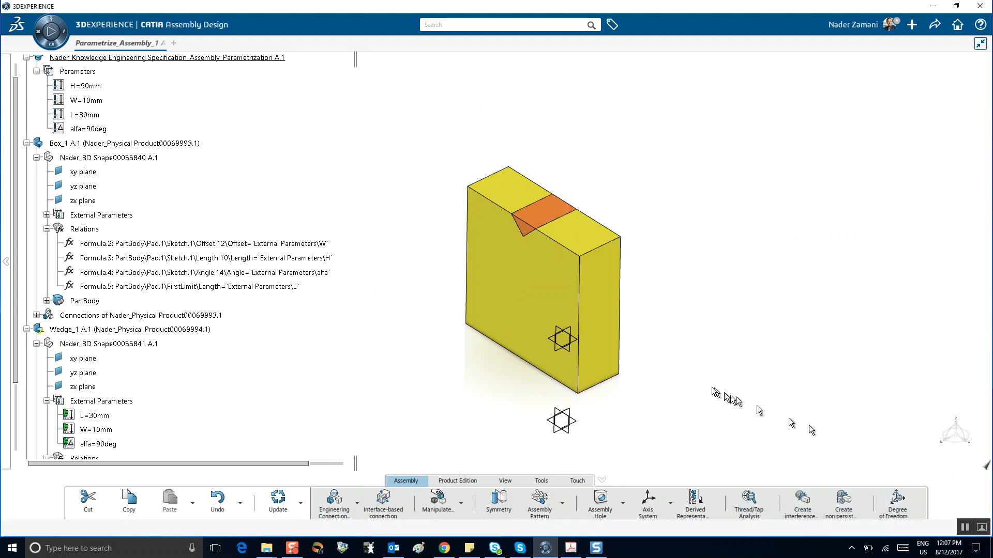
Set the assembly parameter H to 60 mm, update the assembly and dismiss the update report.
{"action": "middle_click_drag", "start_coordinate": [609, 305], "coordinate": [597, 279]}
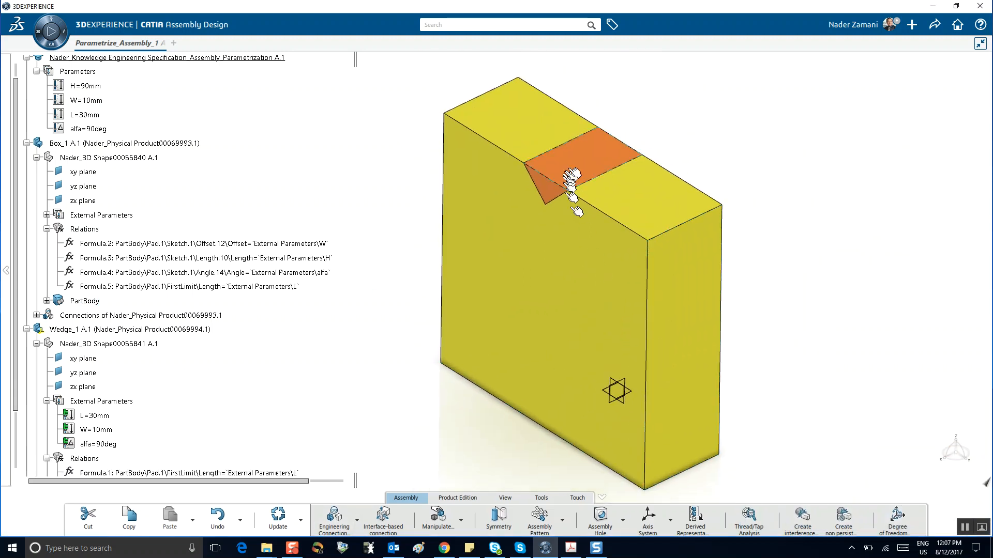
{"action": "double_click", "coordinate": [96, 88]}
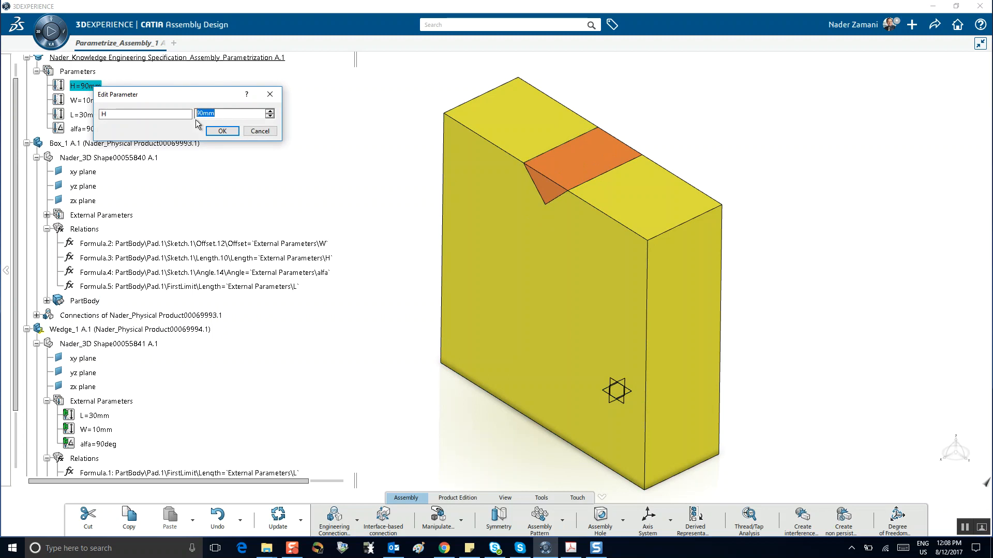
{"action": "type", "text": "60"}
{"action": "left_click", "coordinate": [221, 131]}
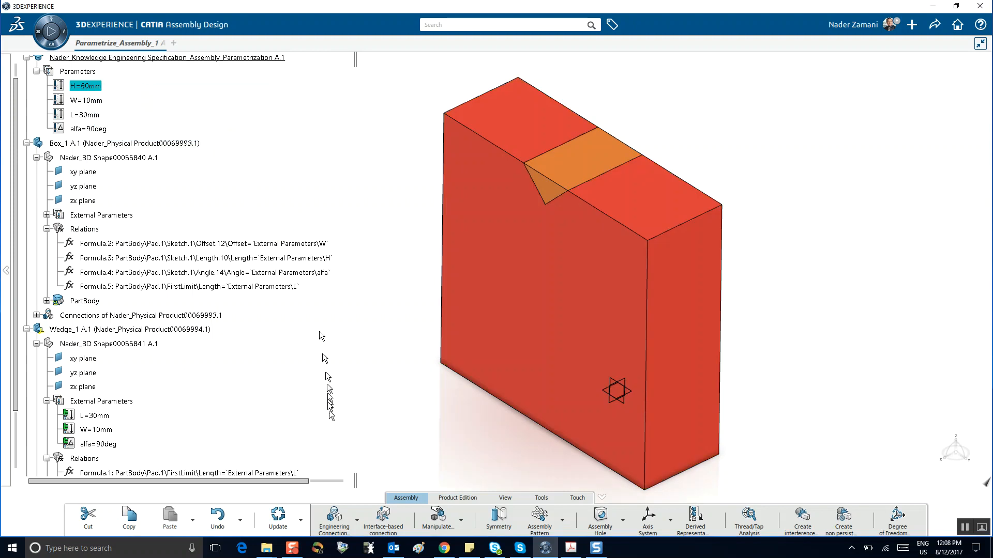
{"action": "left_click", "coordinate": [278, 515]}
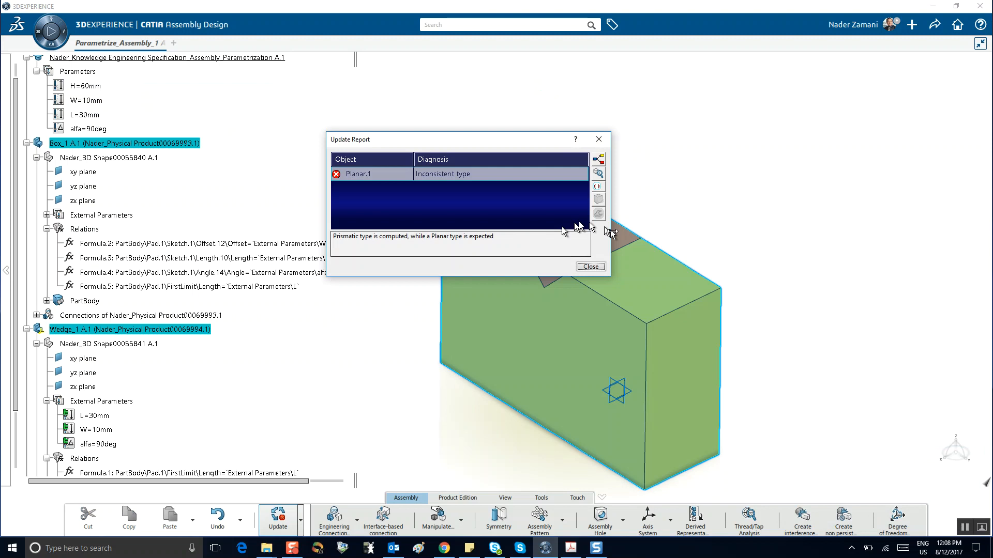
{"action": "left_click", "coordinate": [590, 266]}
{"action": "left_click", "coordinate": [385, 201]}
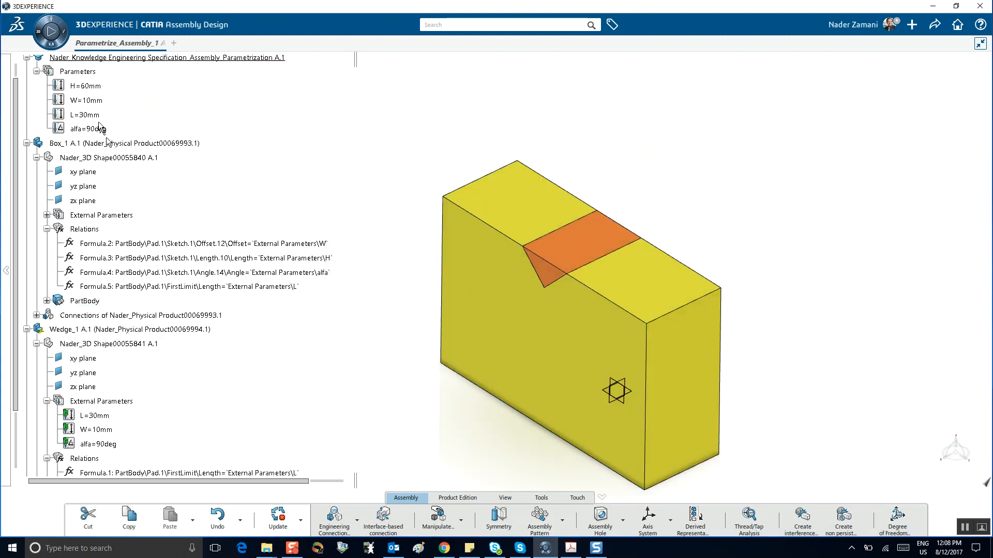
Set the assembly parameter W to 30 mm, update the assembly and dismiss the update report.
{"action": "double_click", "coordinate": [89, 100]}
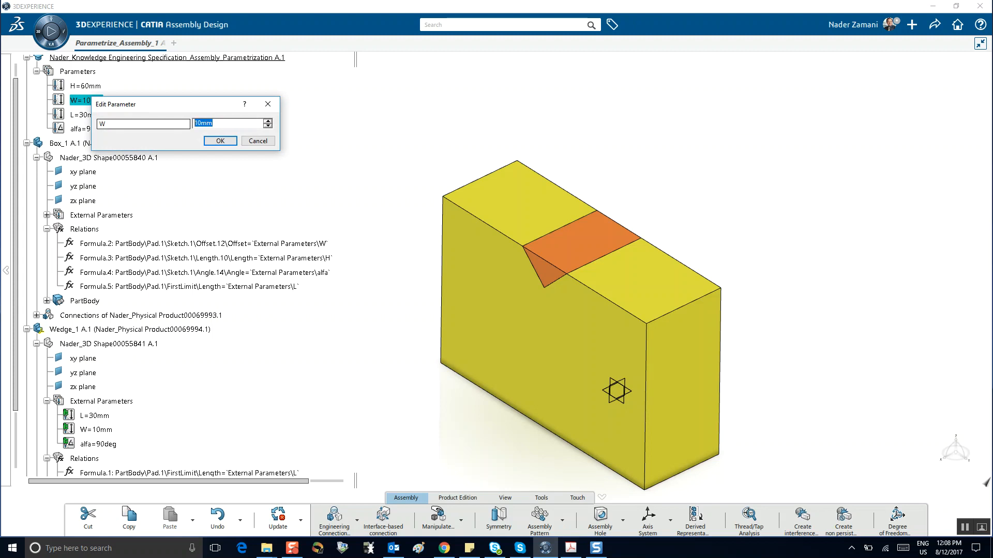
{"action": "type", "text": "30"}
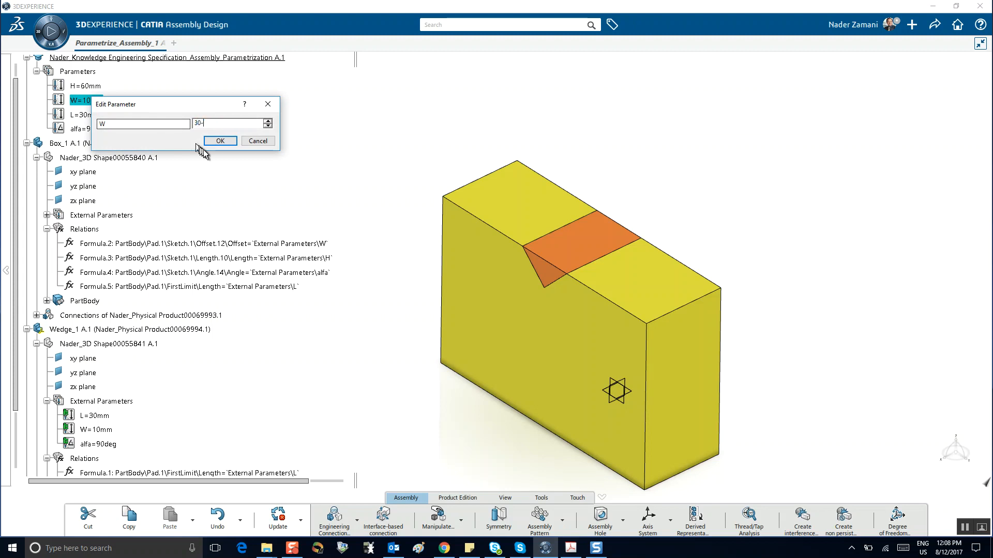
{"action": "left_click", "coordinate": [231, 139]}
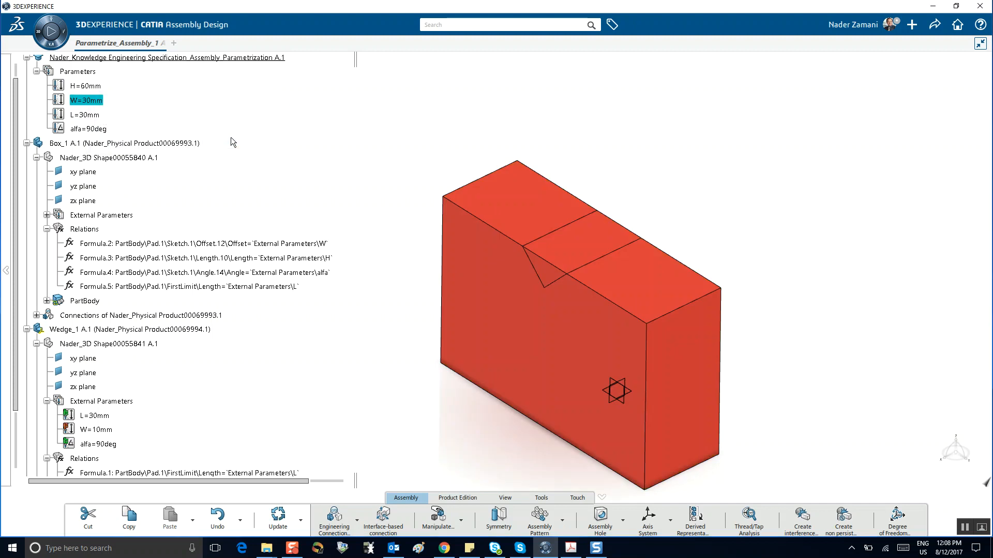
{"action": "left_click", "coordinate": [277, 515]}
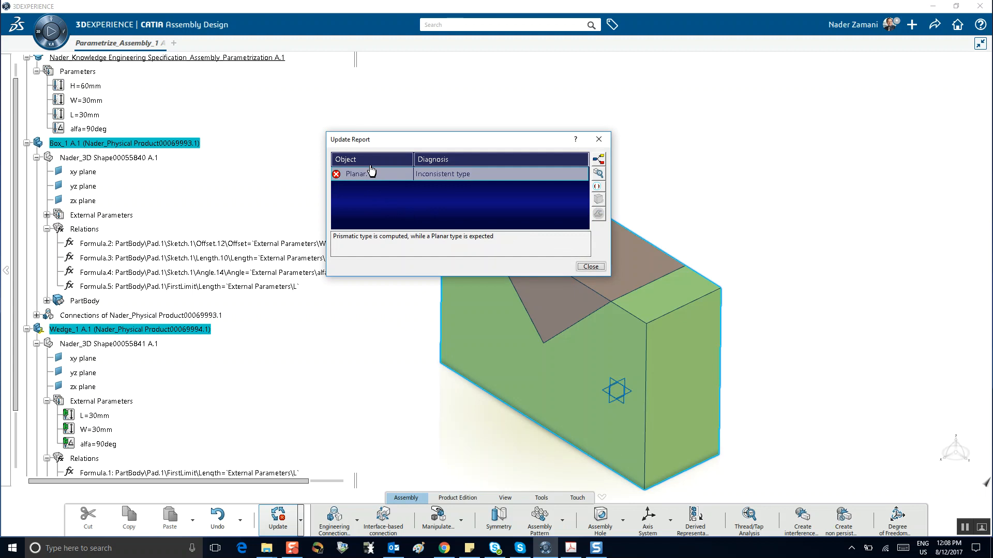
{"action": "left_click", "coordinate": [588, 267]}
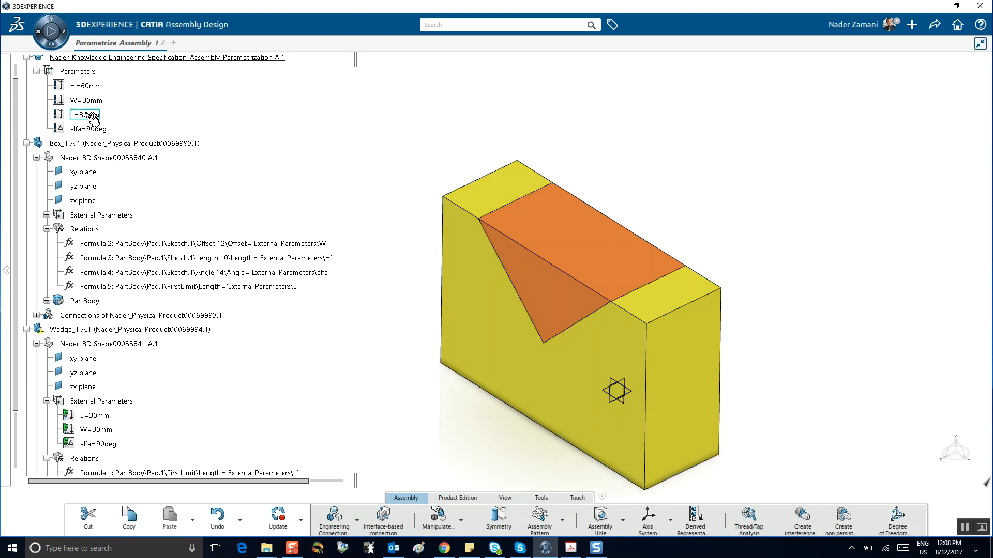
Set the assembly parameter alfa to 30 degrees, update the assembly and dismiss the update report.
{"action": "double_click", "coordinate": [85, 128]}
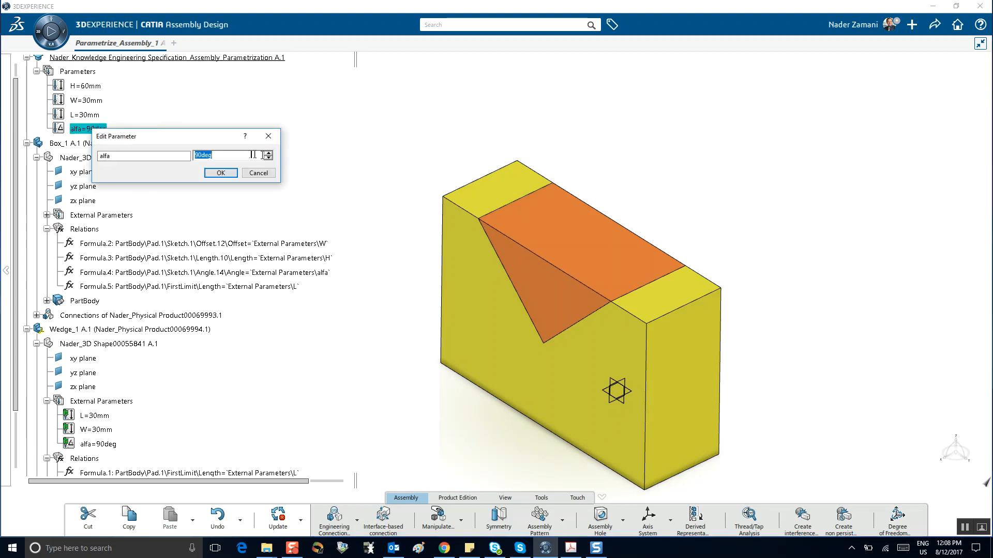
{"action": "type", "text": "3"}
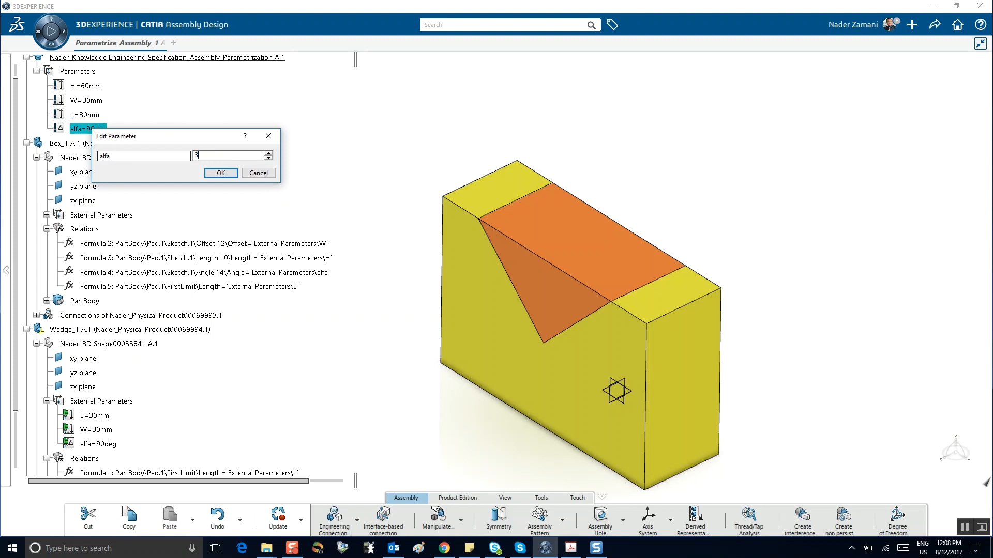
{"action": "type", "text": "0"}
{"action": "left_click", "coordinate": [221, 173]}
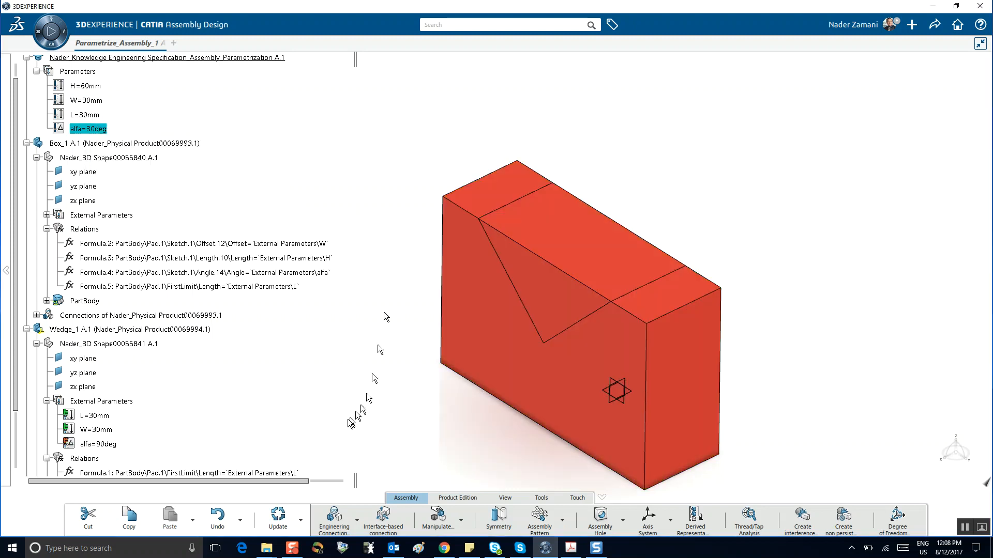
{"action": "left_click", "coordinate": [278, 516]}
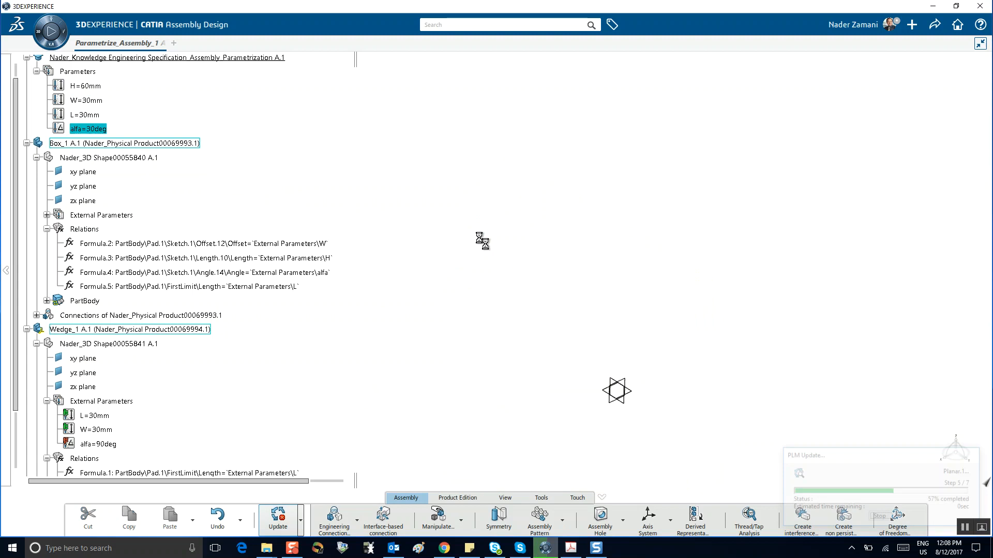
{"action": "left_click", "coordinate": [591, 266]}
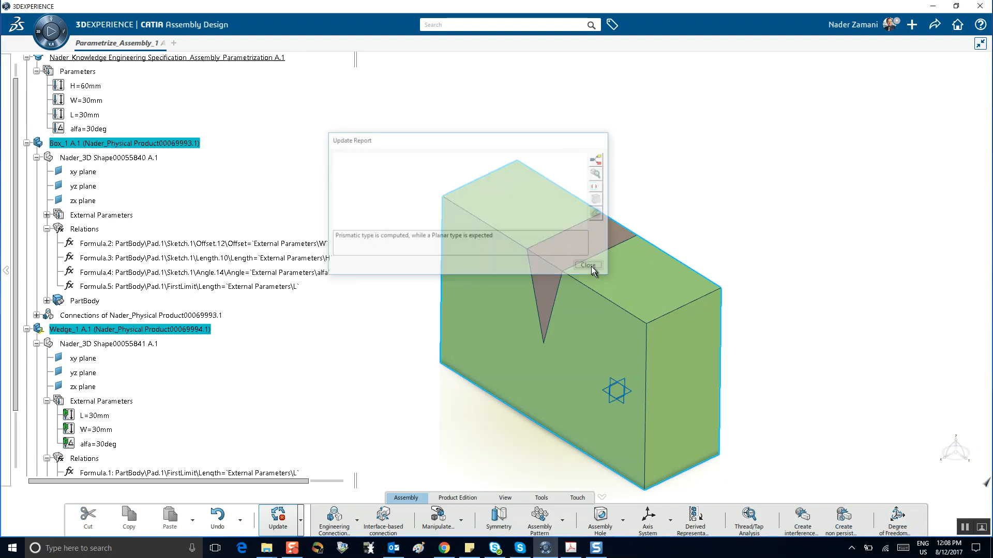
{"action": "left_click", "coordinate": [401, 133]}
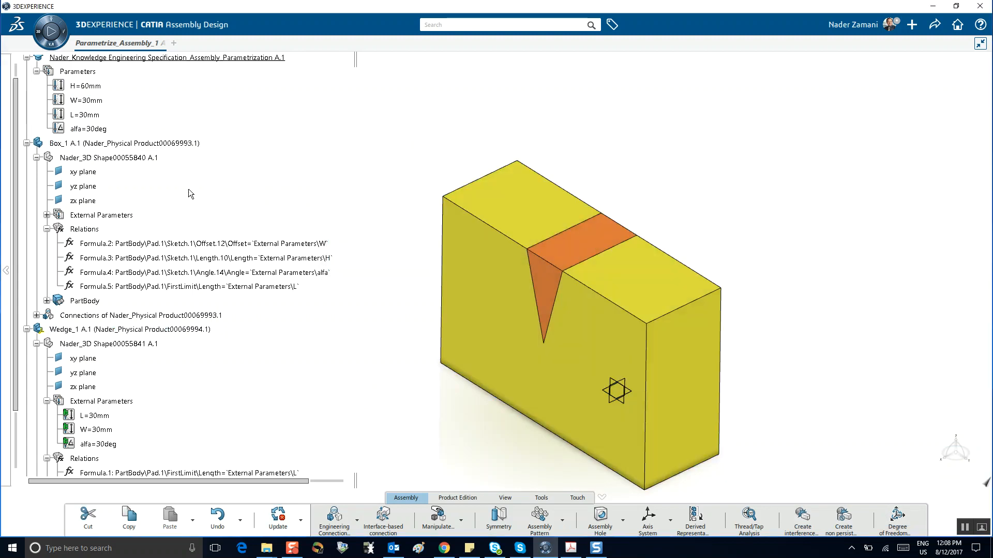